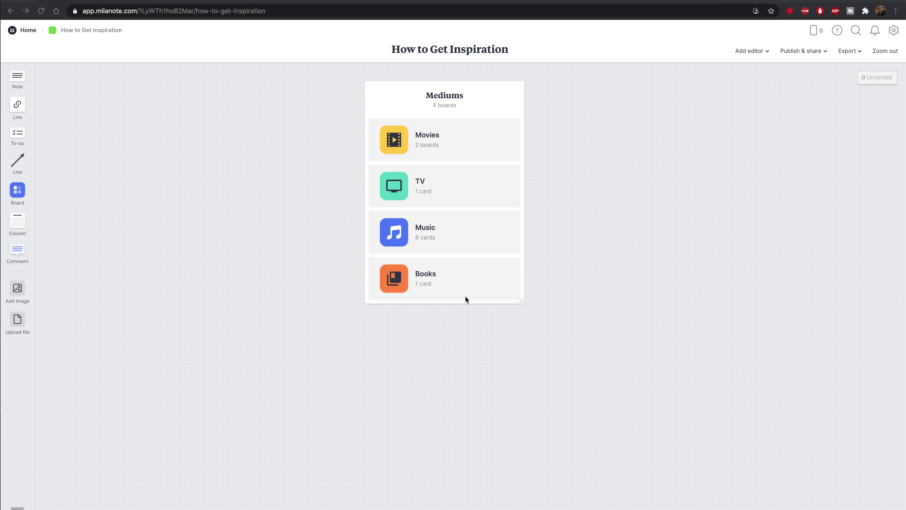
Open the Eternal Sunshine of the Spotless Mind board inside Movies and compare its film stills with the photos beside them.
double_click(394, 139)
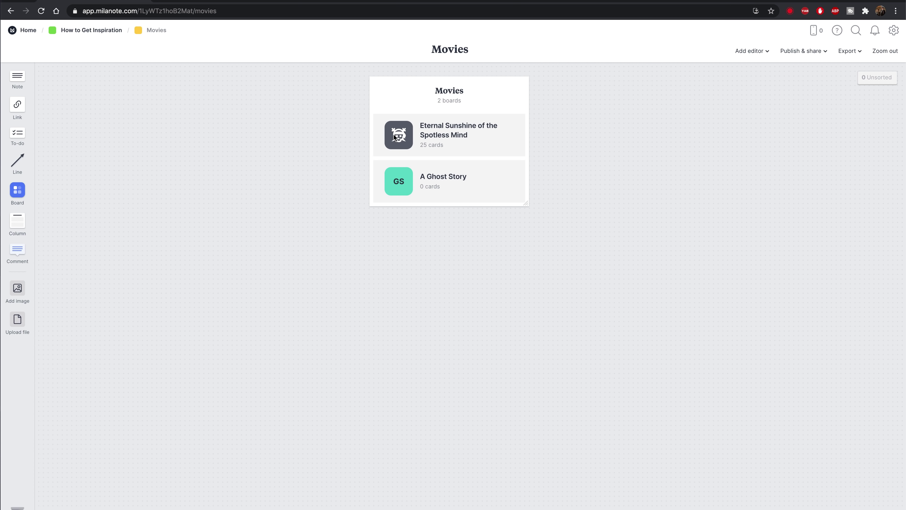
double_click(400, 141)
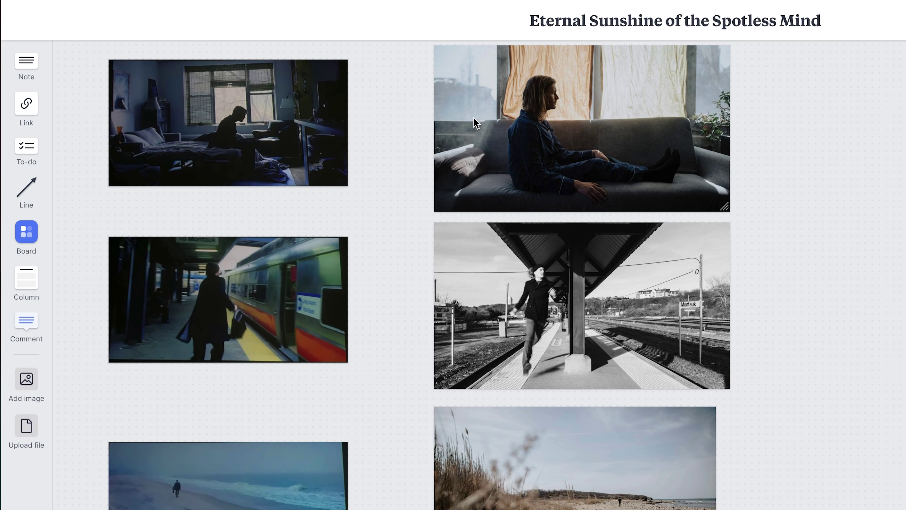
scroll(476, 123, "down", 2)
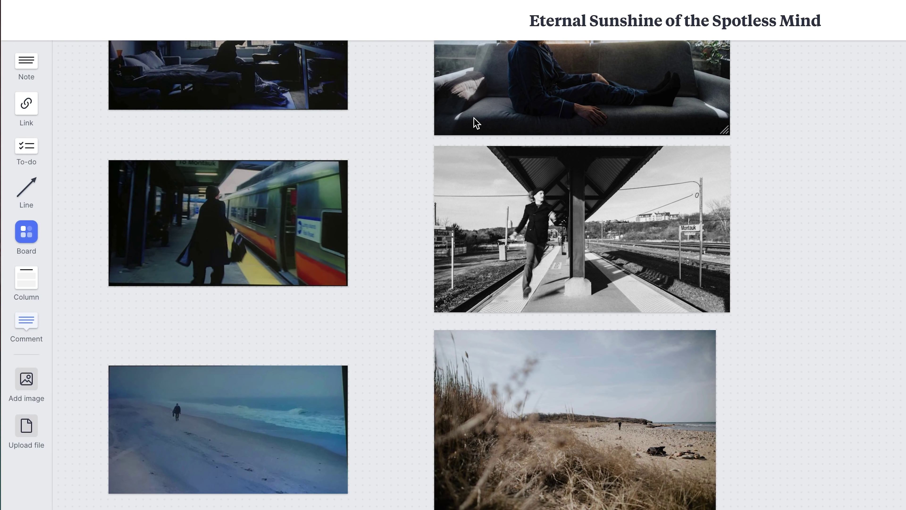
scroll(476, 123, "down", 6)
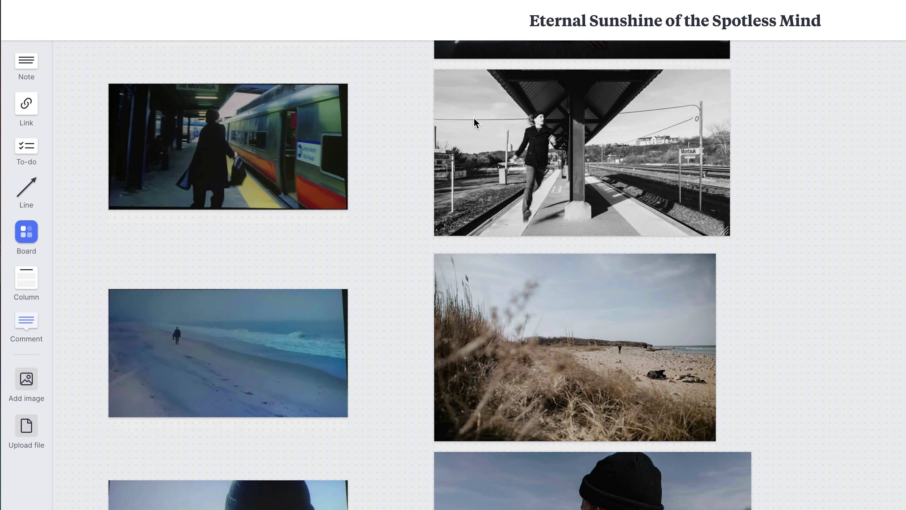
scroll(477, 123, "down", 5)
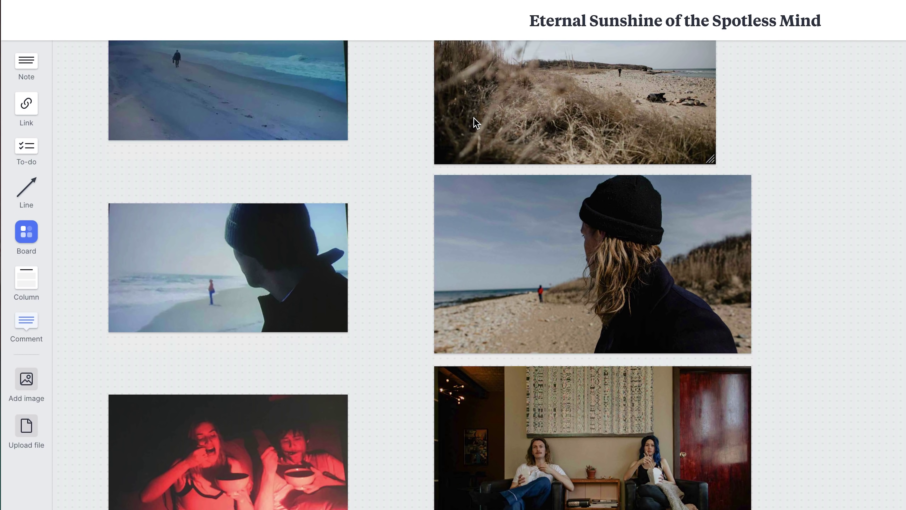
scroll(476, 123, "down", 2)
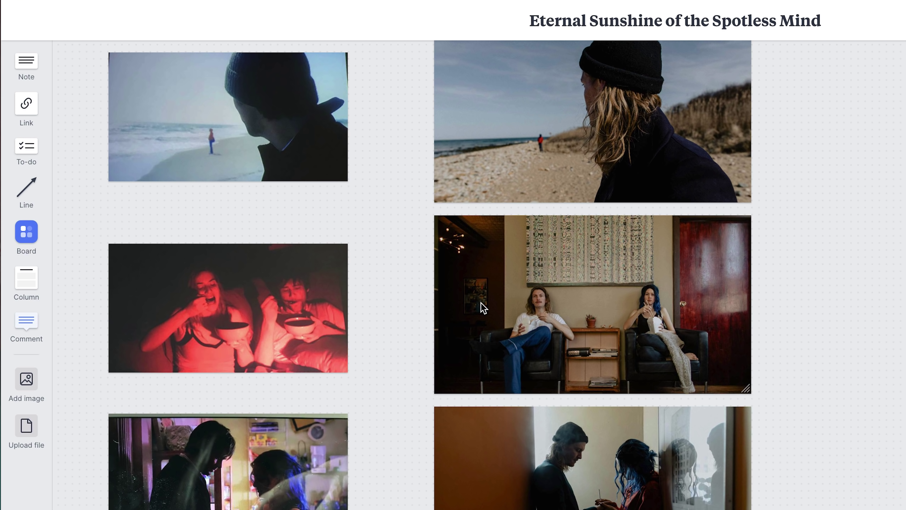
scroll(483, 308, "down", 3)
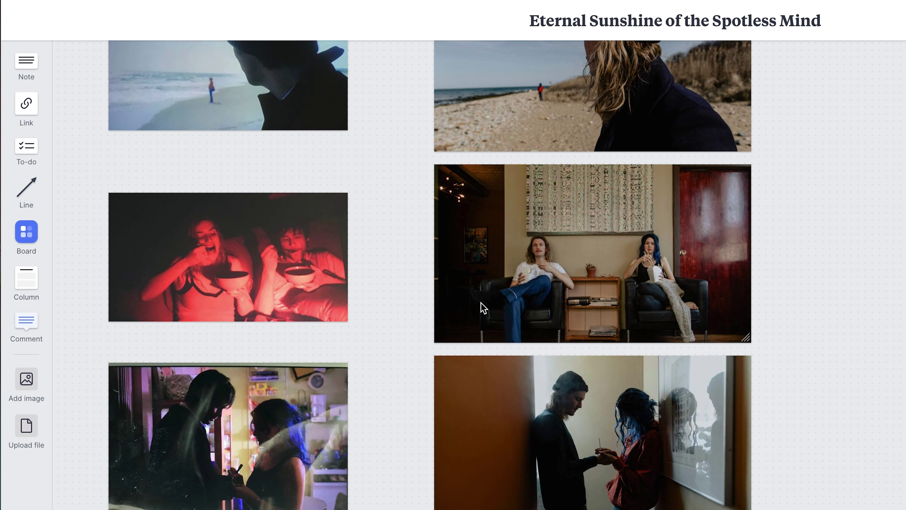
scroll(484, 308, "down", 2)
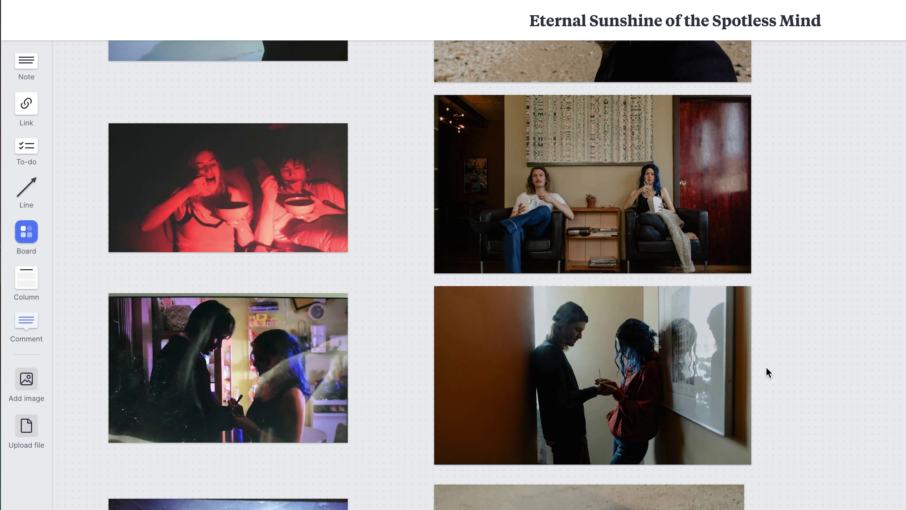
scroll(766, 367, "down", 4)
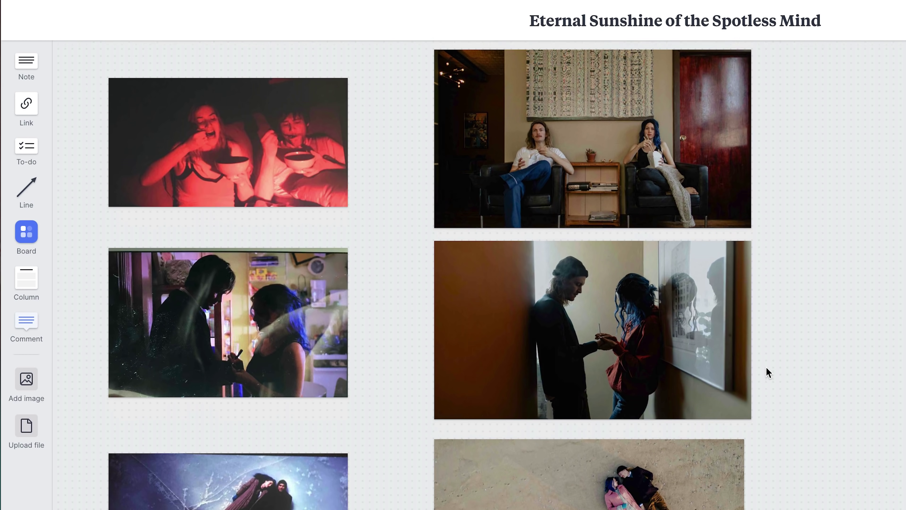
scroll(766, 367, "down", 5)
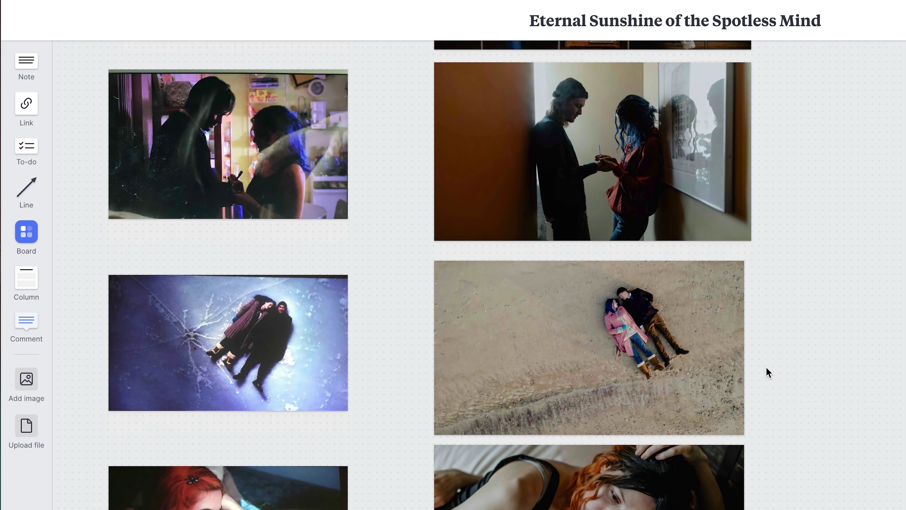
scroll(767, 367, "down", 1)
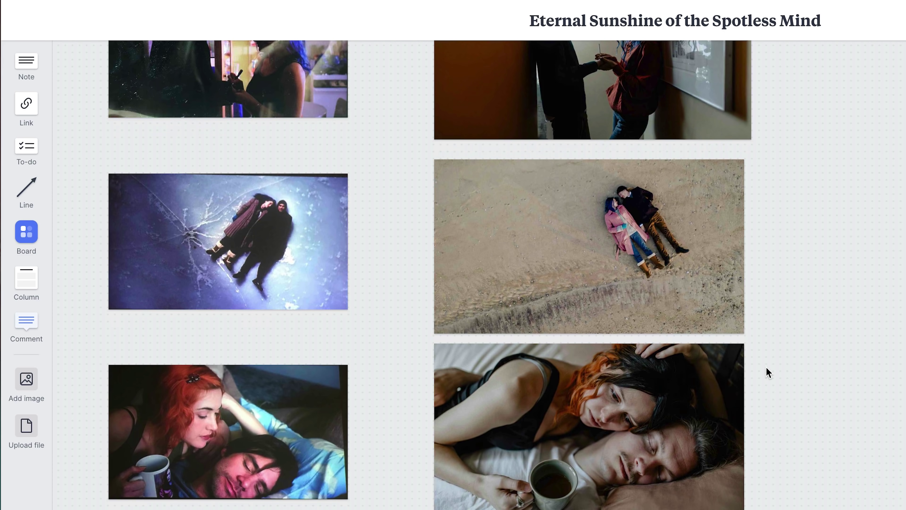
scroll(766, 367, "down", 2)
scroll(747, 372, "down", 5)
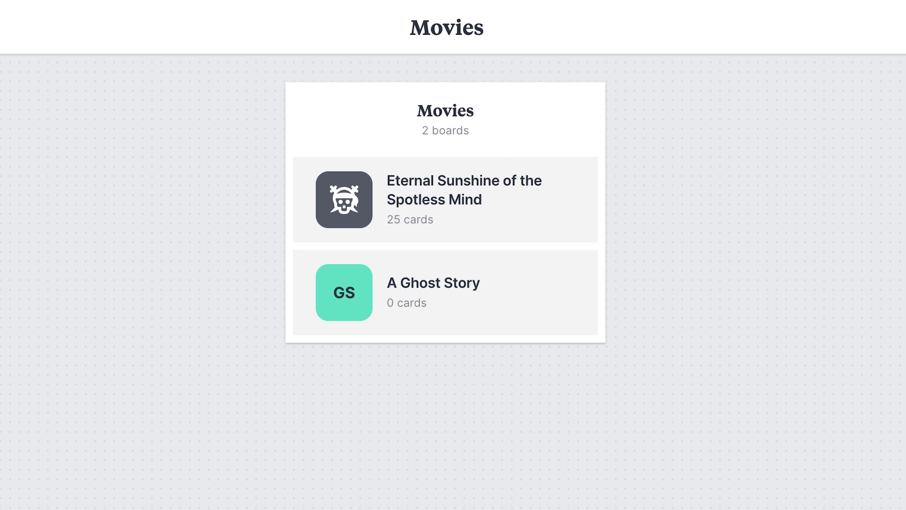
On the A Ghost Story board, place the woman-at-the-red-door still from Google Images and the "Hello." window still side by side.
left_click(338, 304)
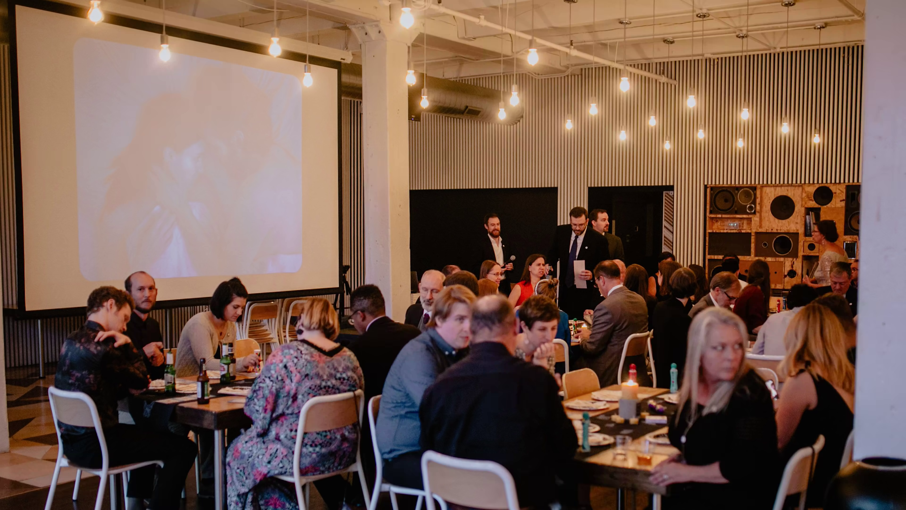
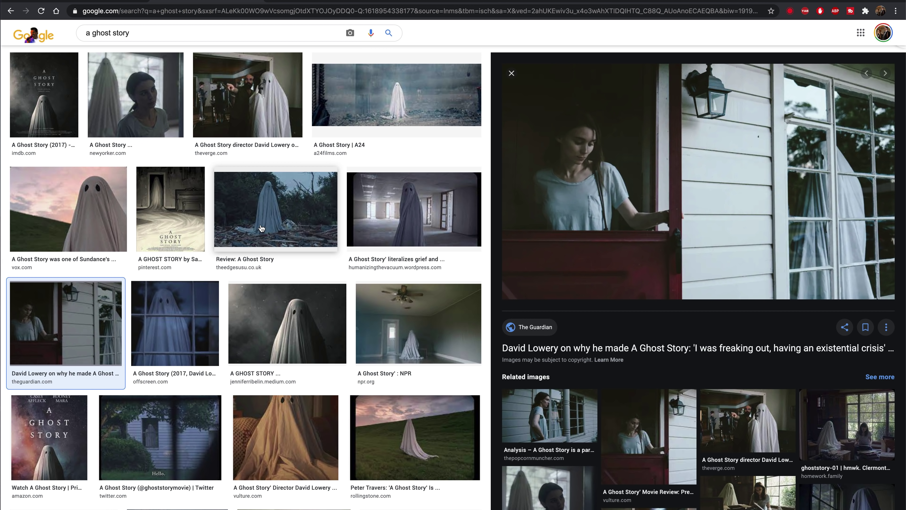
right_click(578, 214)
left_click(604, 317)
key("ctrl+Tab")
key("ctrl+v")
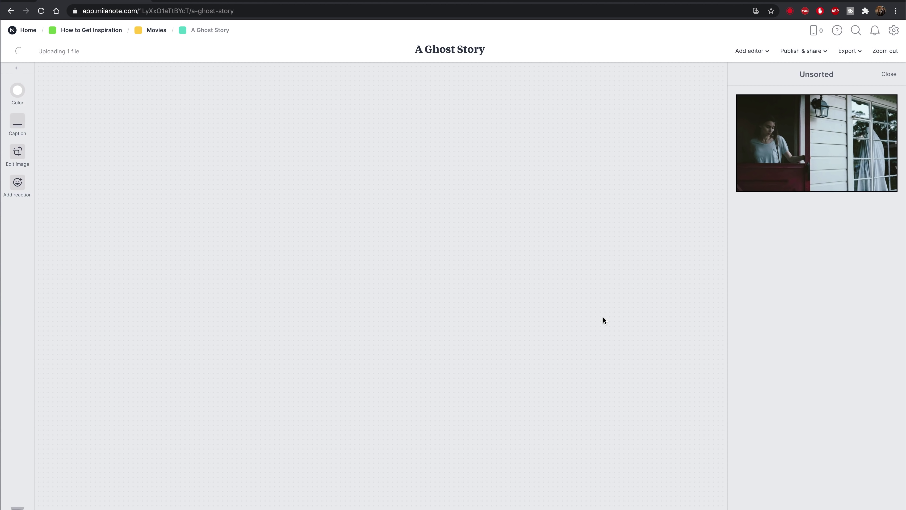
left_click_drag(774, 162, 92, 148)
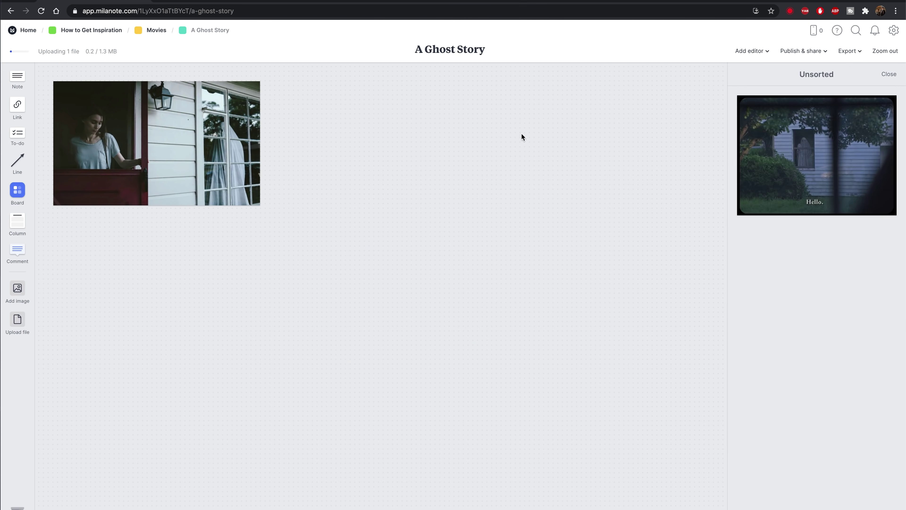
left_click_drag(814, 153, 446, 197)
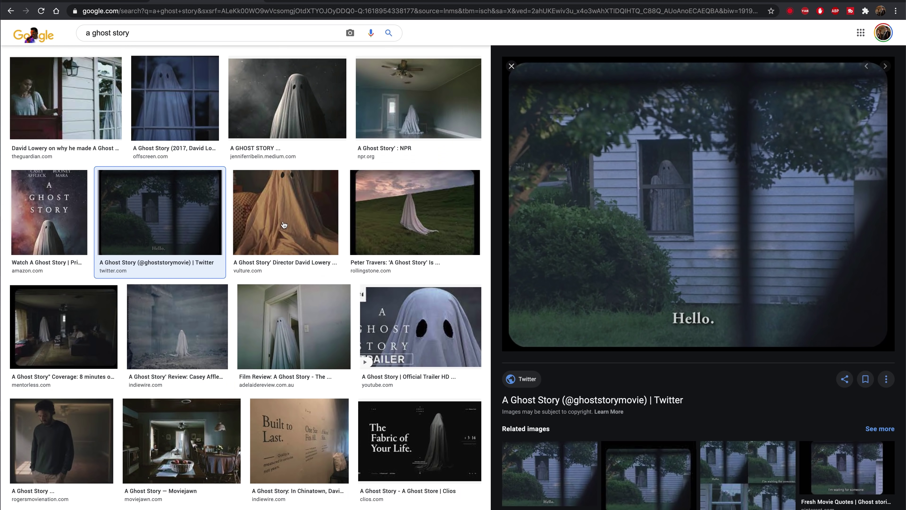
Copy the dark living room still with the ghost from Google Images and add it below the woman-at-the-door still.
scroll(71, 247, "down", 3)
left_click(71, 247)
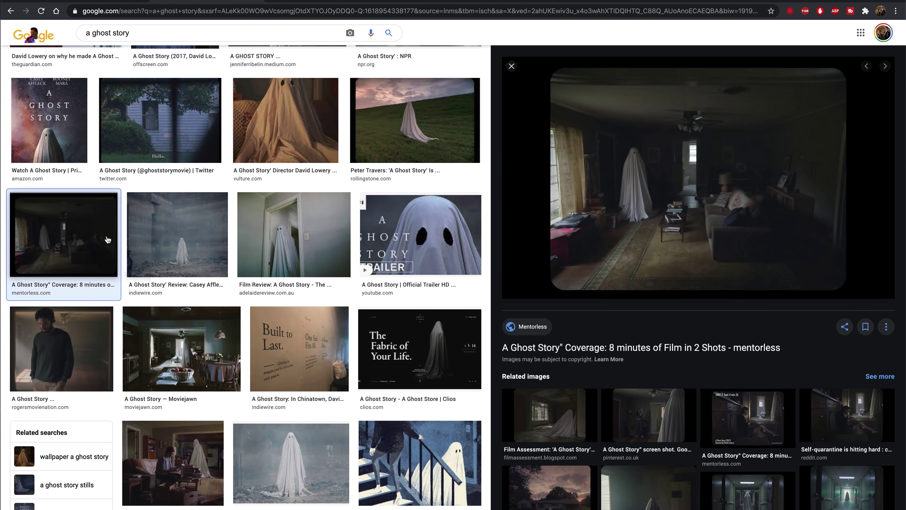
right_click(651, 223)
left_click(678, 322)
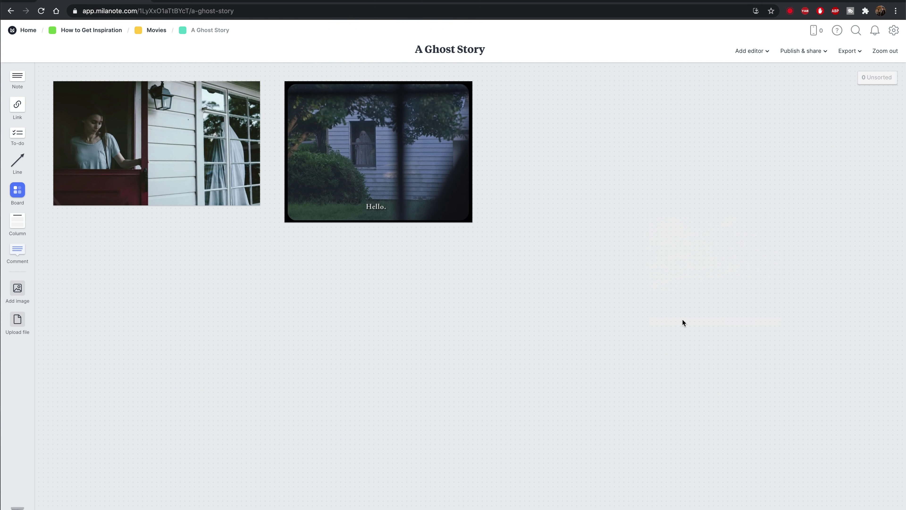
key("super+v")
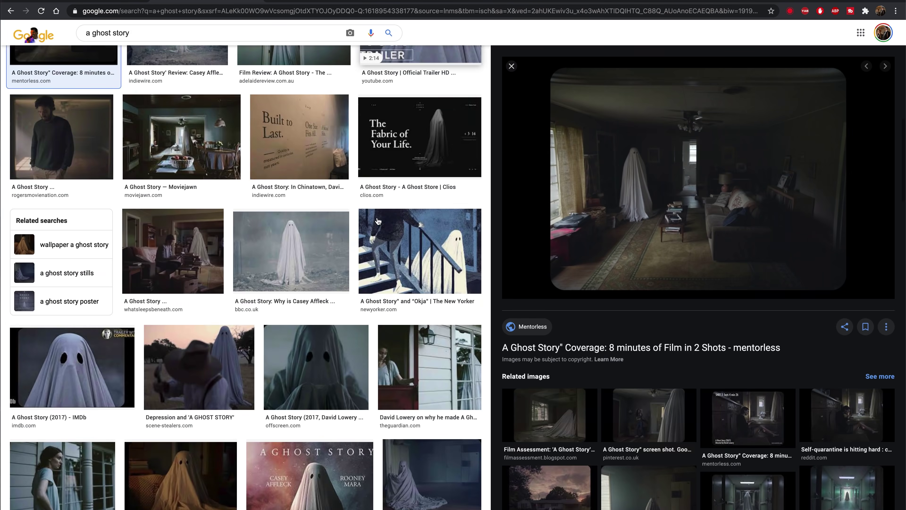
Copy the still of the woman standing on the porch from the image results and place it below the "Hello." still.
scroll(377, 220, "down", 5)
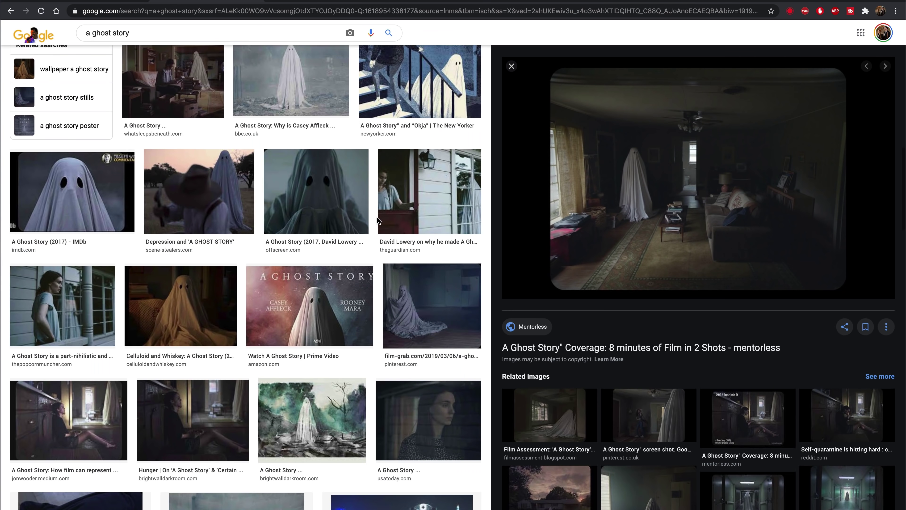
scroll(377, 217, "down", 5)
left_click(62, 89)
right_click(666, 155)
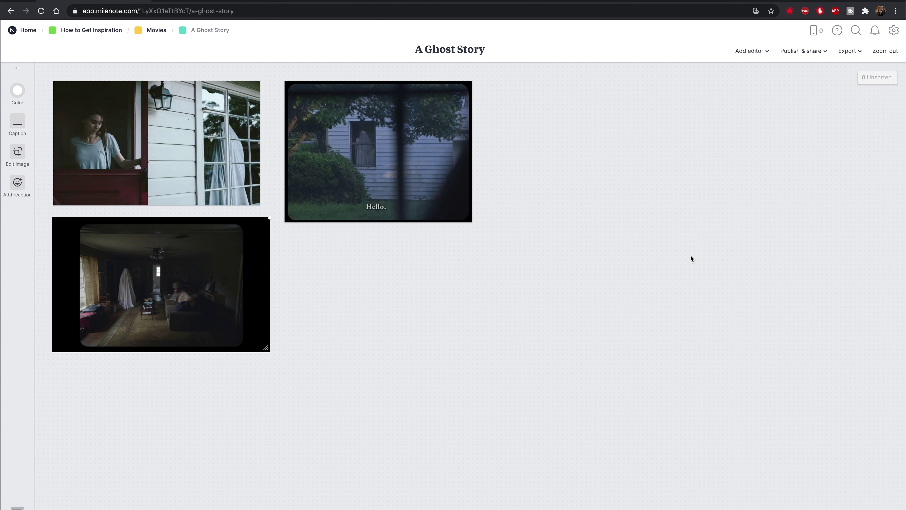
key("super+v")
left_click_drag(420, 231, 321, 260)
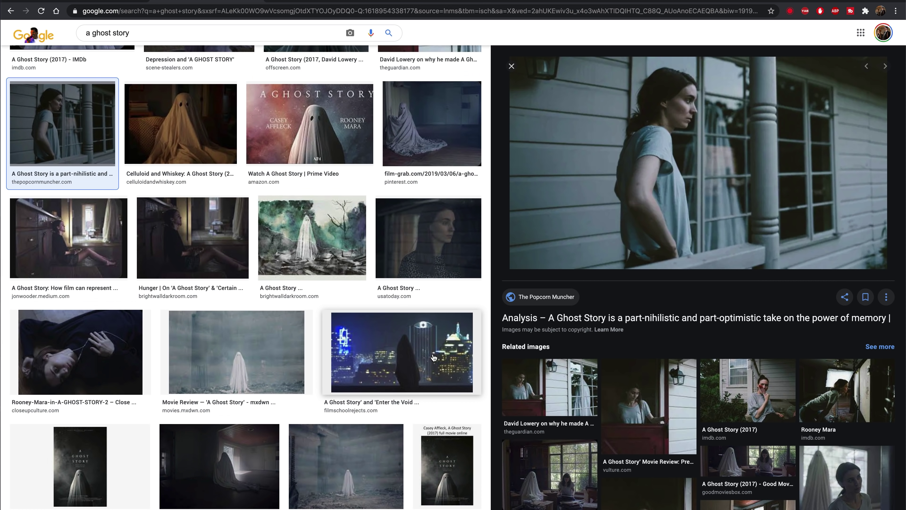
Copy the still of the woman lying down with earphones, place it below the living room still and enlarge it.
scroll(121, 332, "down", 2)
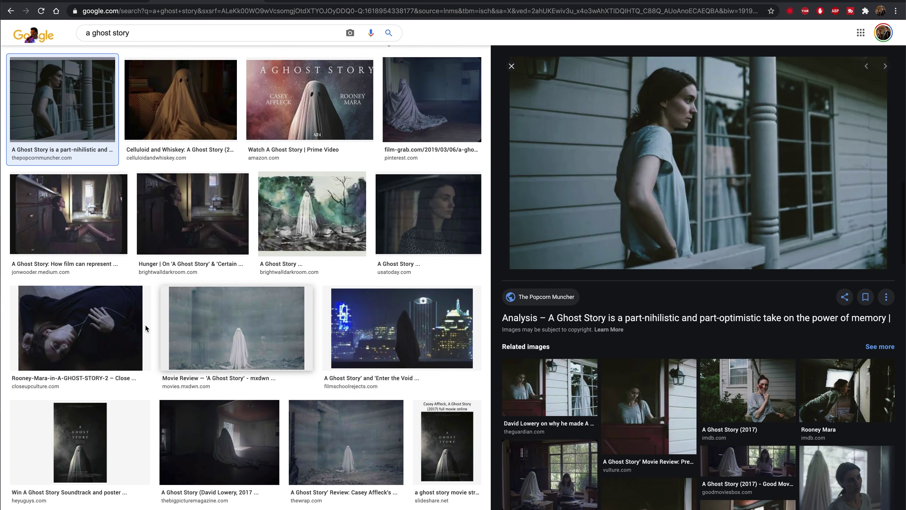
left_click(120, 332)
right_click(589, 290)
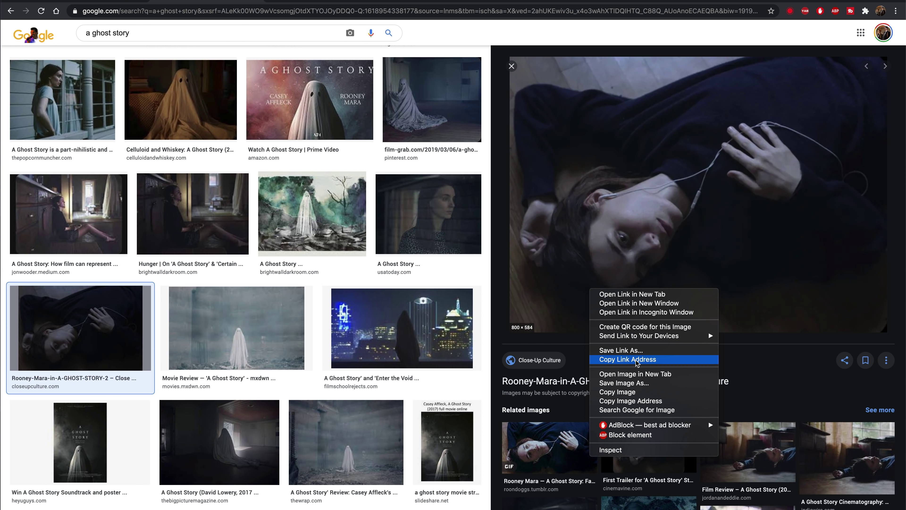
left_click(630, 392)
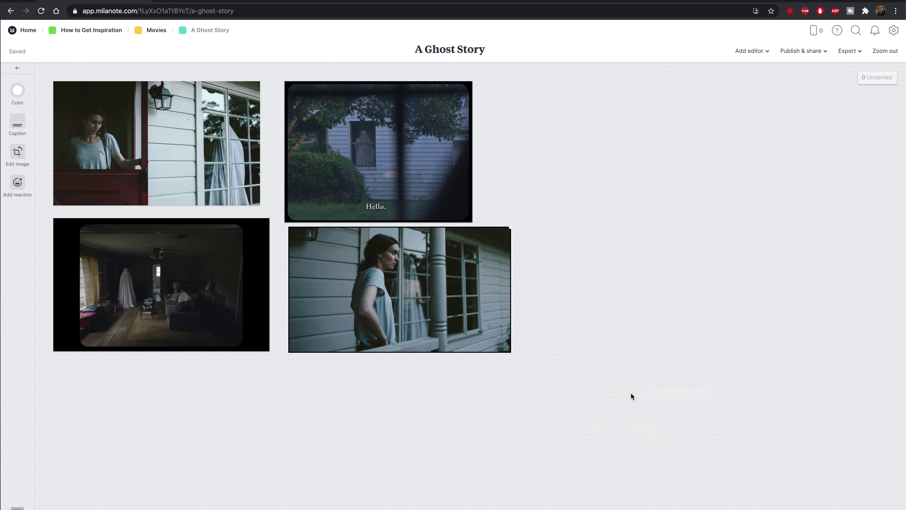
key("super+v")
left_click_drag(825, 196, 137, 461)
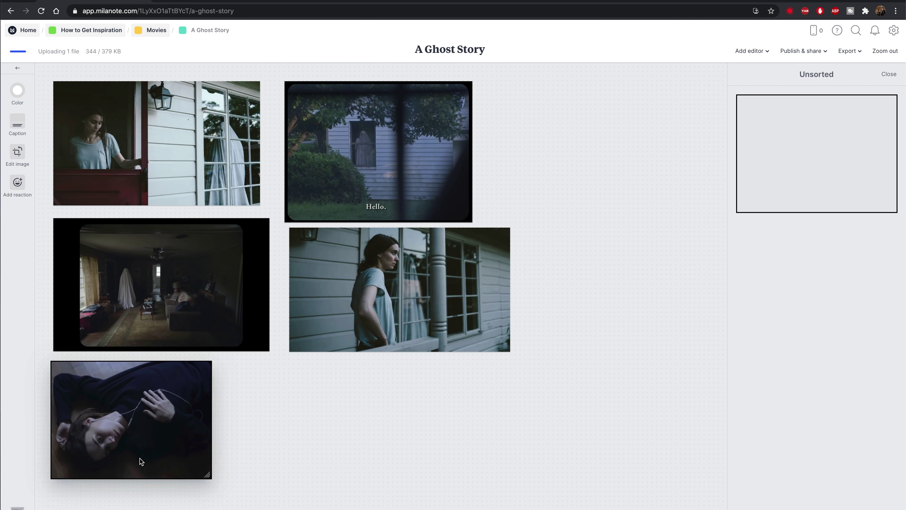
left_click_drag(211, 475, 274, 502)
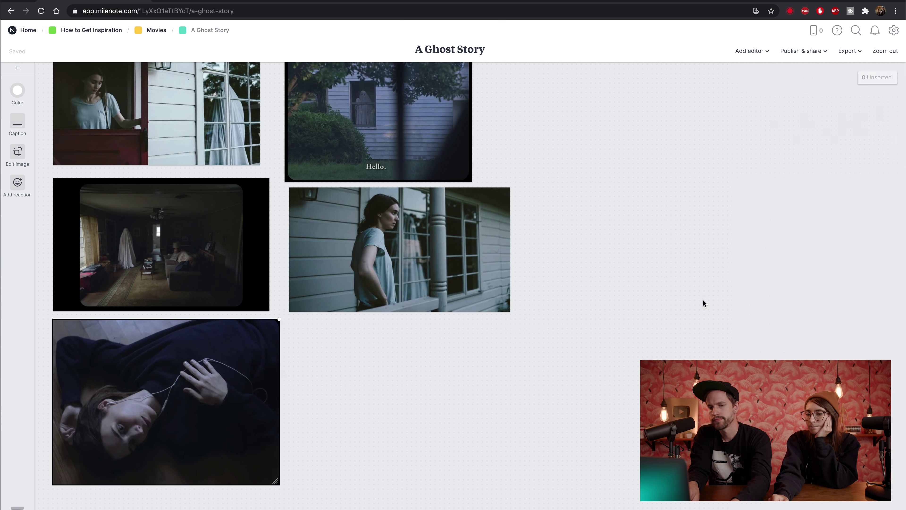
Copy a still of the woman and the ghost among moving boxes from the image results and paste it onto the board.
key("super+v")
right_click(676, 200)
left_click(735, 303)
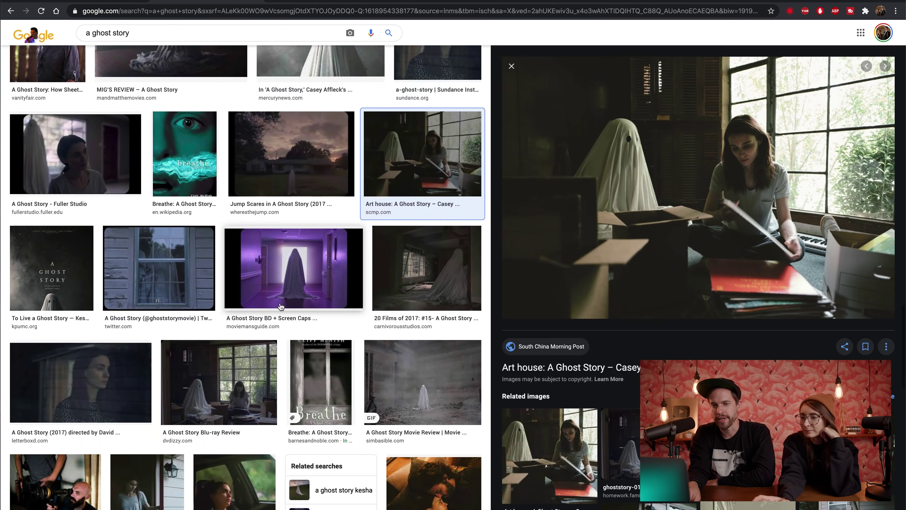
scroll(219, 304, "down", 5)
left_click(219, 304)
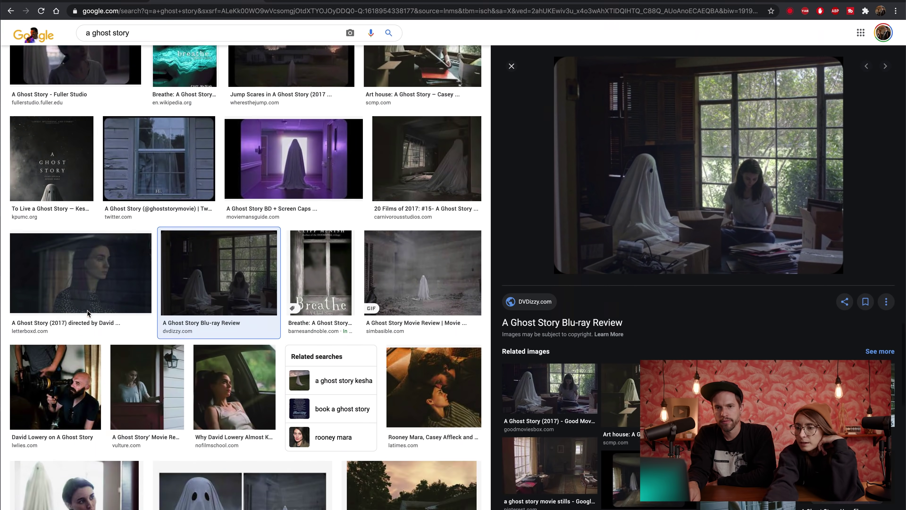
right_click(573, 223)
key("super+v")
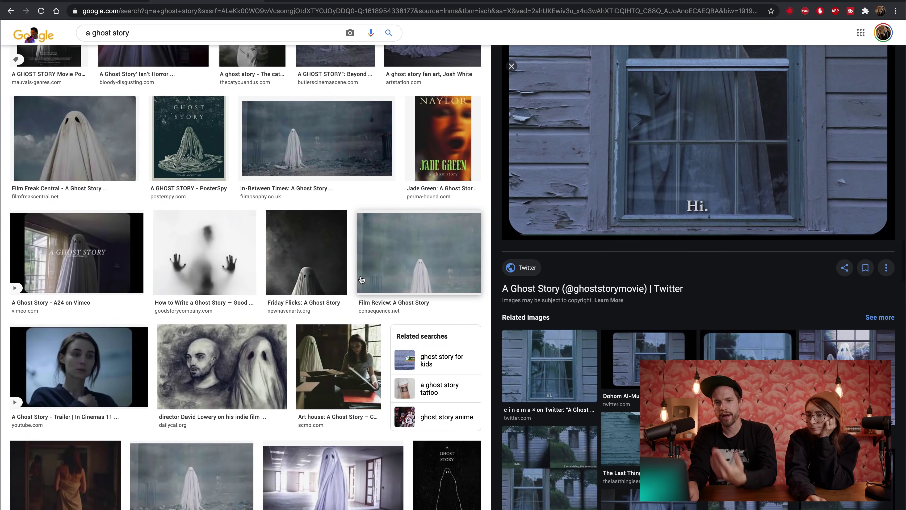
Find the still of the ghost seated by the window in the cracked-floor room and add it to the board.
scroll(243, 285, "down", 5)
left_click(227, 243)
scroll(226, 243, "down", 2)
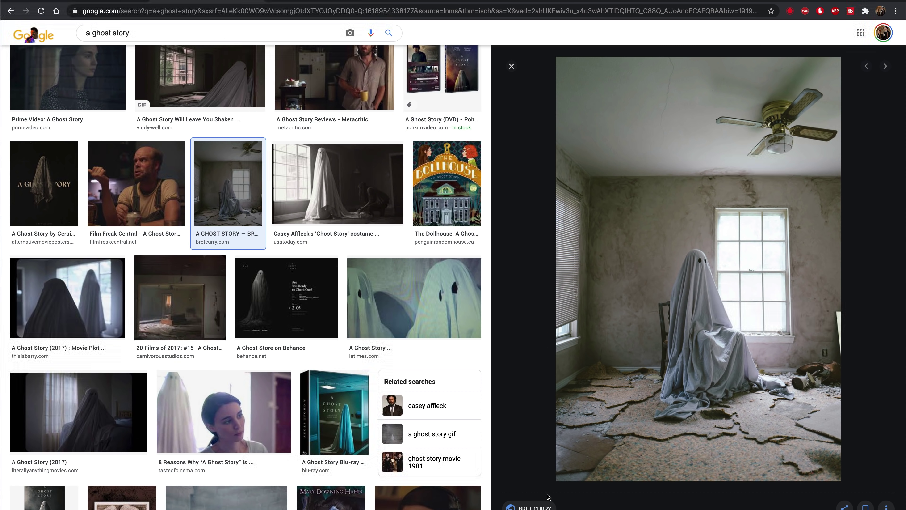
scroll(548, 497, "down", 1)
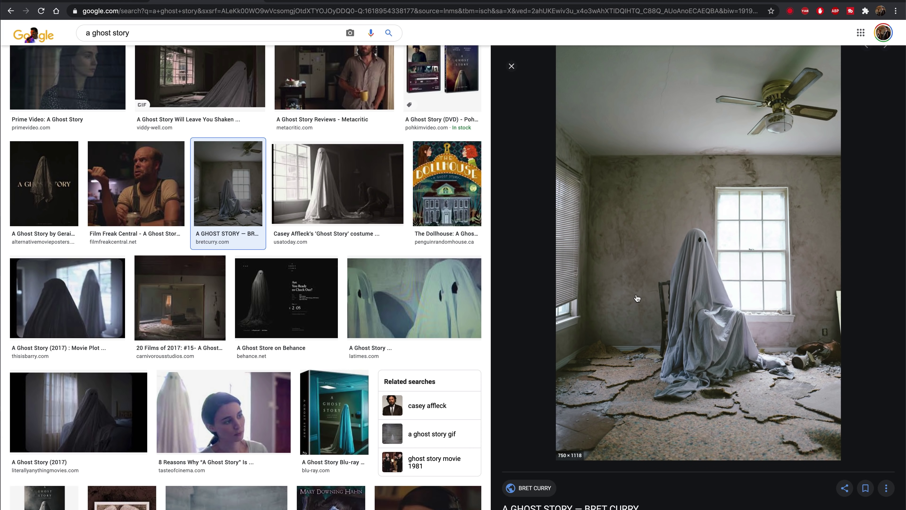
Copy the still of the derelict room with the lit doorway from the image results and place it beside the moving-boxes still.
left_click(188, 313)
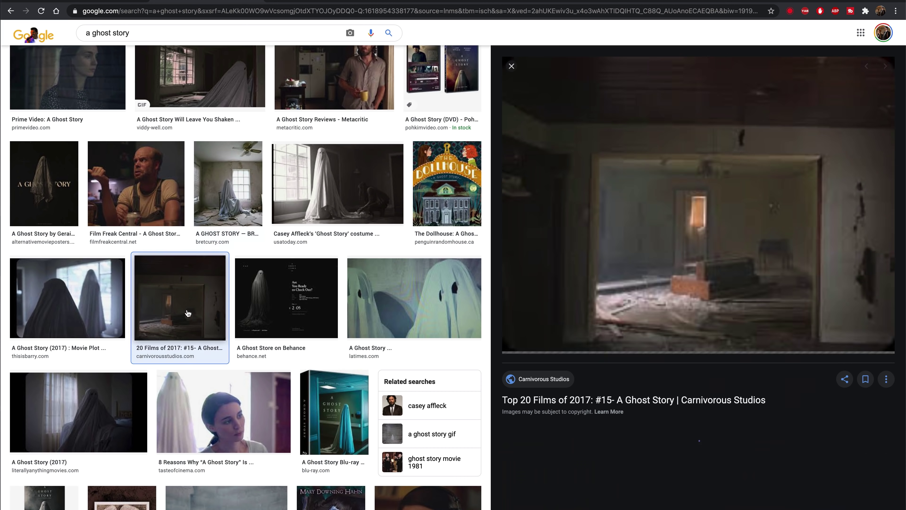
right_click(710, 264)
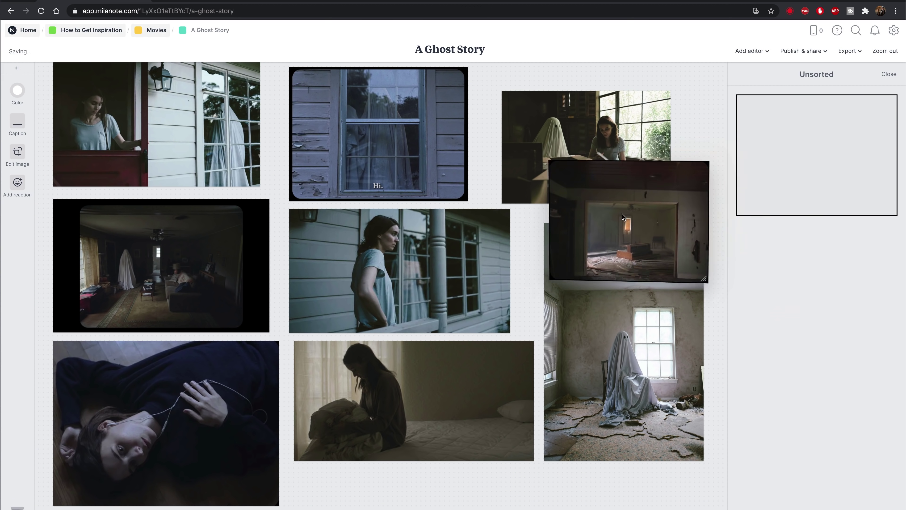
left_click_drag(623, 214, 642, 210)
left_click_drag(744, 175, 808, 148)
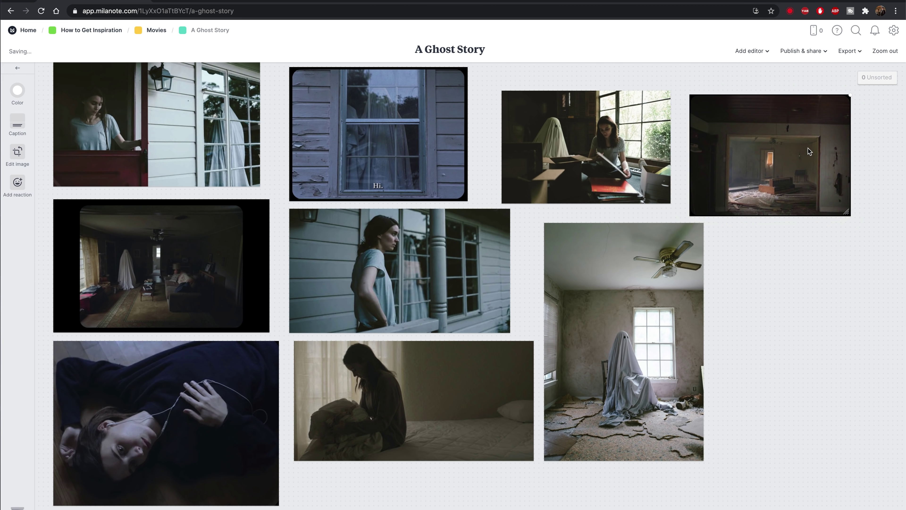
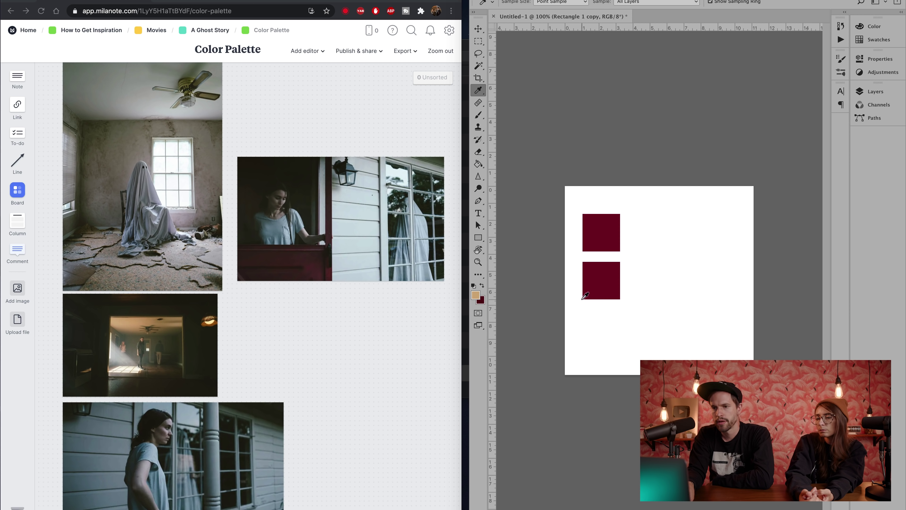
In Photoshop, fill the lower square tan and add blue-grey and taupe squares beside the first two, using colours sampled from the stills.
left_click(726, 115)
left_click(735, 154)
key("v")
left_click_drag(613, 291, 124, 269)
left_click(725, 113)
left_click(730, 168)
key("i")
key("alt+BackSpace")
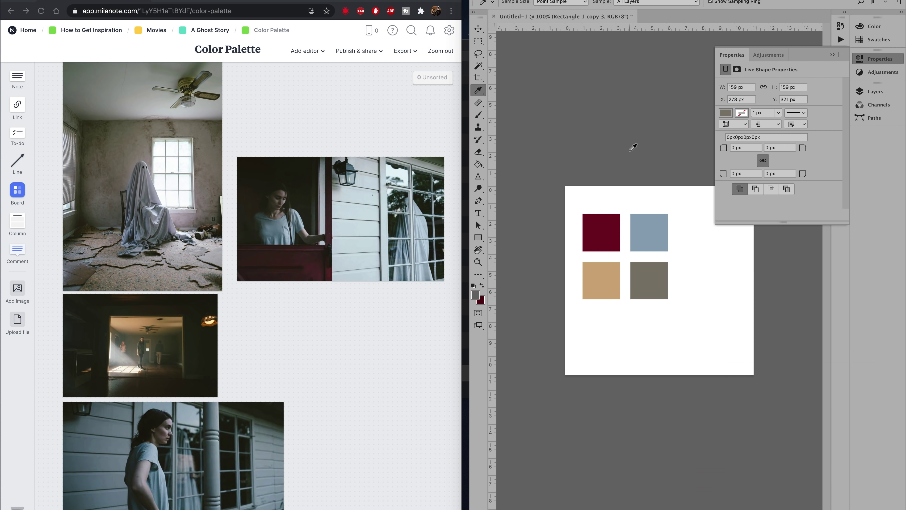
left_click(873, 60)
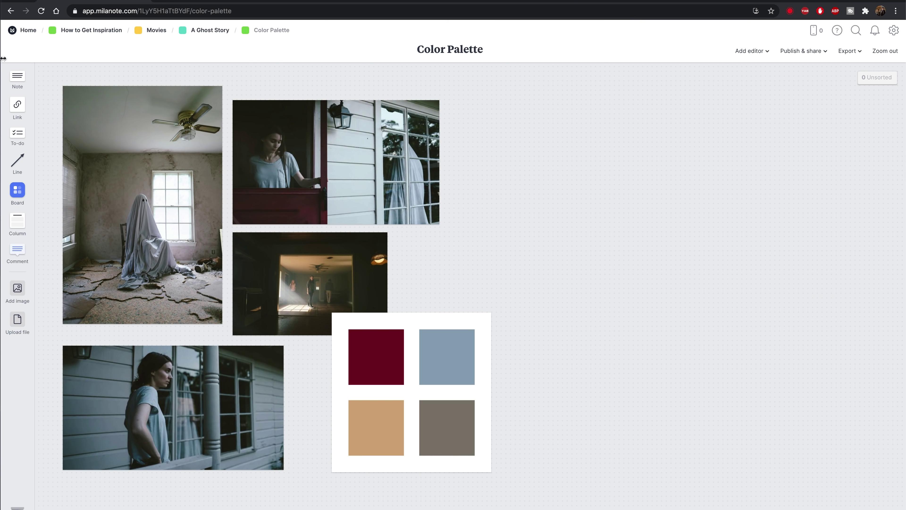
Add the note "Neutrals, blue cast, cold." to the Color Palette board as a centred normal heading and move it closer to the stills.
left_click_drag(17, 76, 441, 264)
type("Neutrals, blue cast")
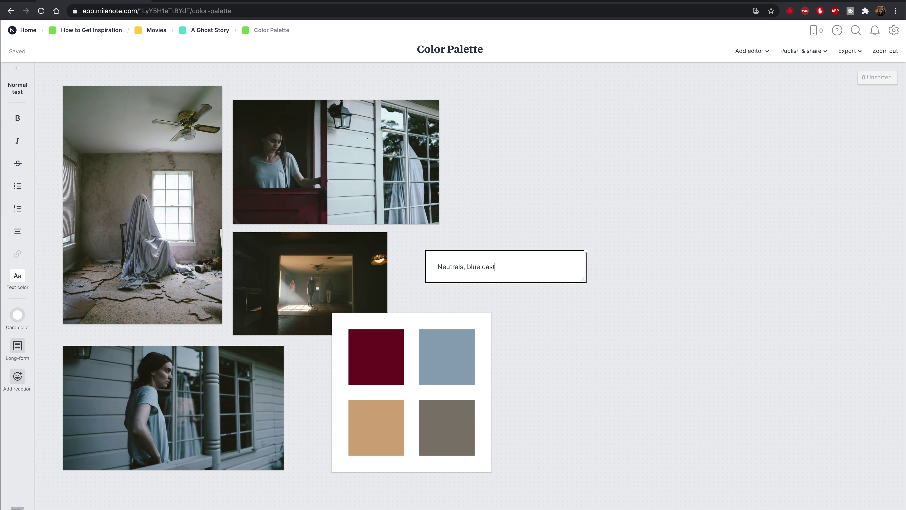
left_click(19, 94)
left_click(103, 114)
key("Right")
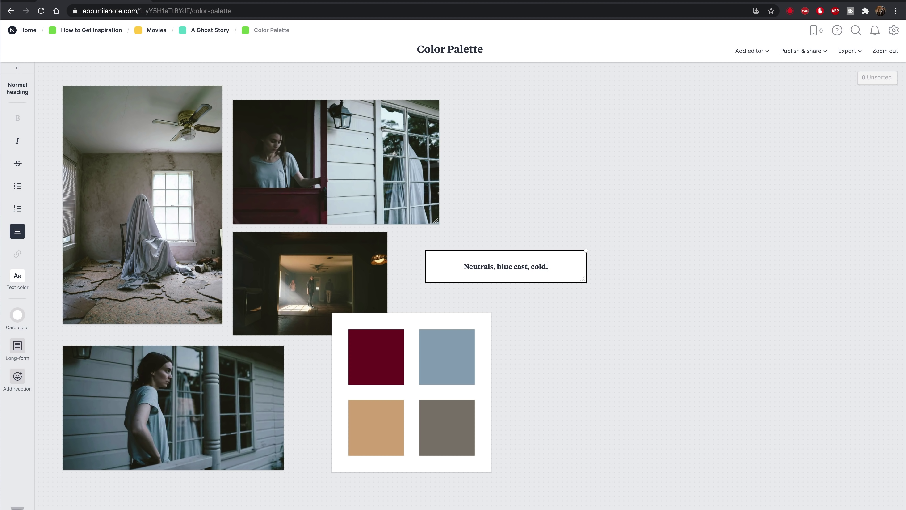
left_click(621, 303)
left_click_drag(570, 261, 496, 232)
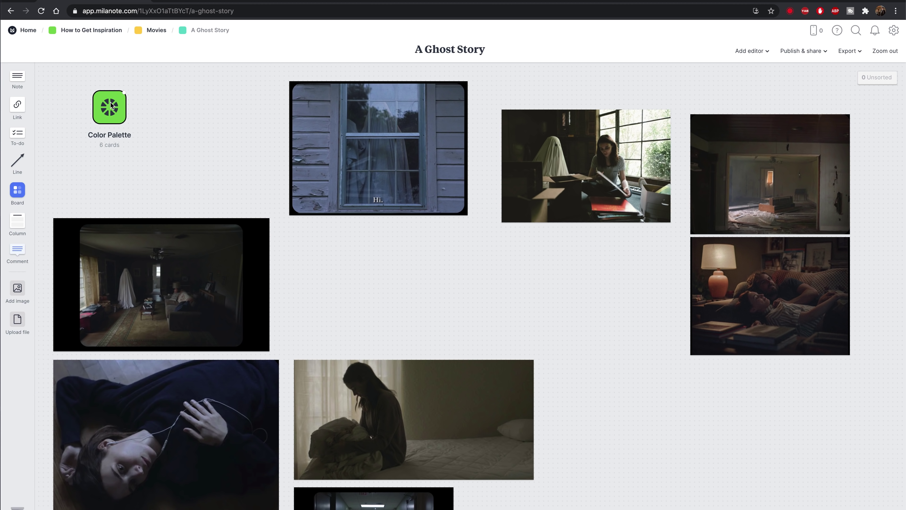
Upload the four-swatch palette image as the icon of the Color Palette board.
left_click(111, 105)
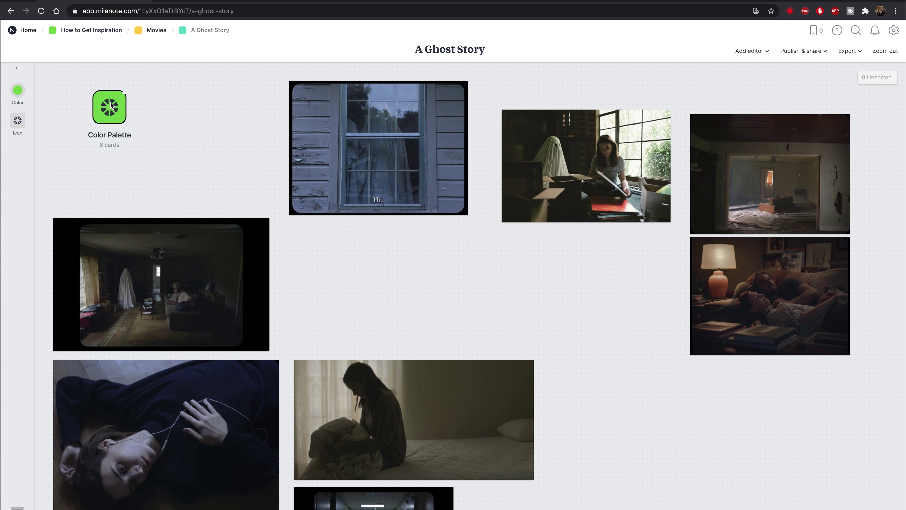
left_click(17, 121)
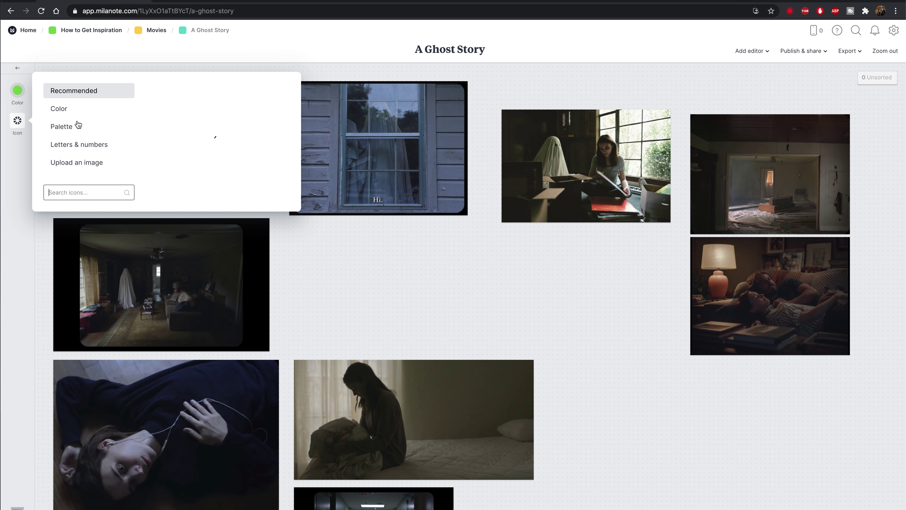
left_click(79, 163)
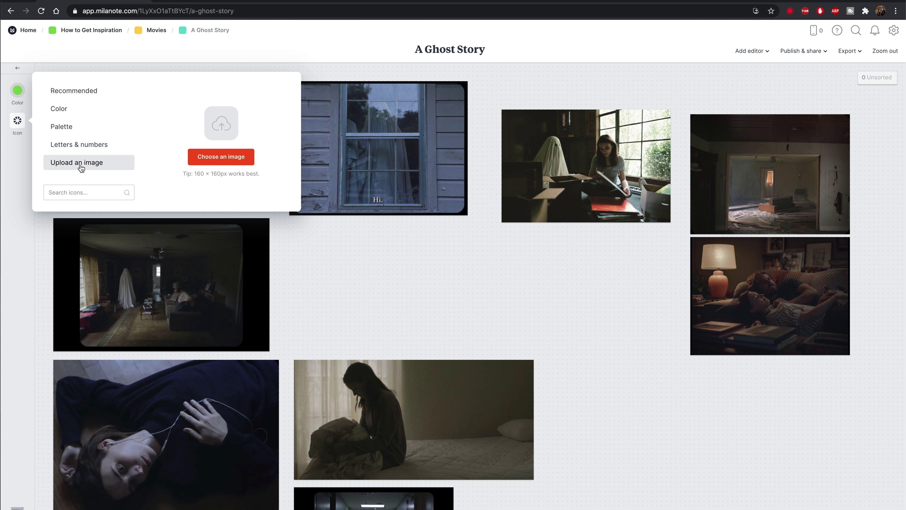
left_click(229, 158)
key("Return")
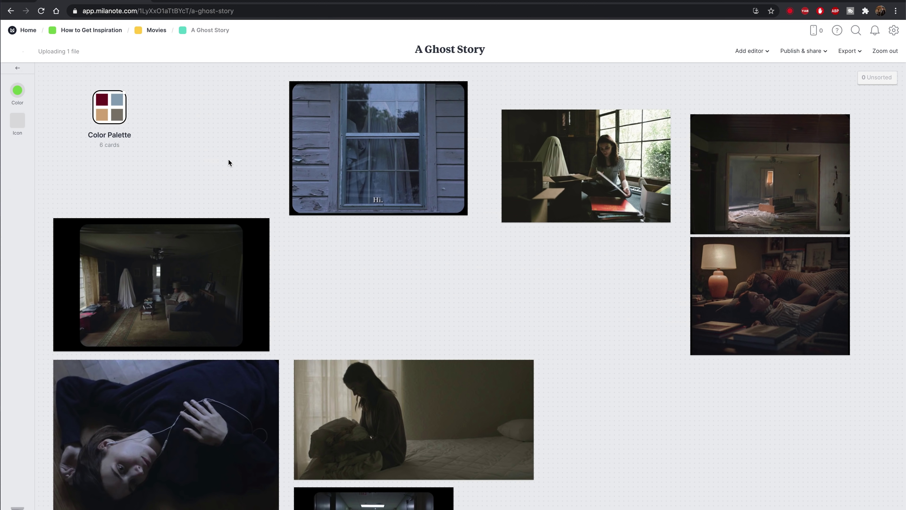
left_click(195, 160)
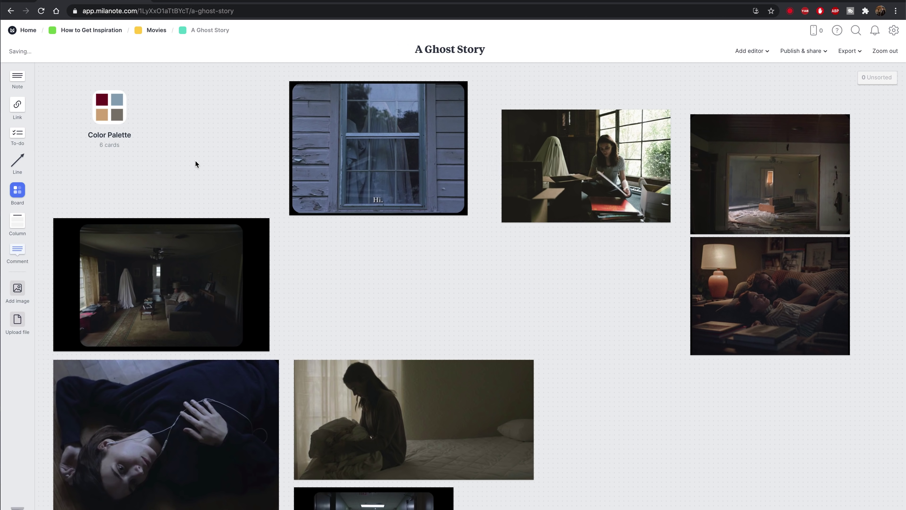
Look through the remaining stills and move the one of the ghost on the grassy hill into the Mood board.
scroll(278, 221, "down", 3)
scroll(406, 434, "up", 3)
left_click(406, 436)
scroll(350, 344, "down", 4)
scroll(514, 348, "up", 3)
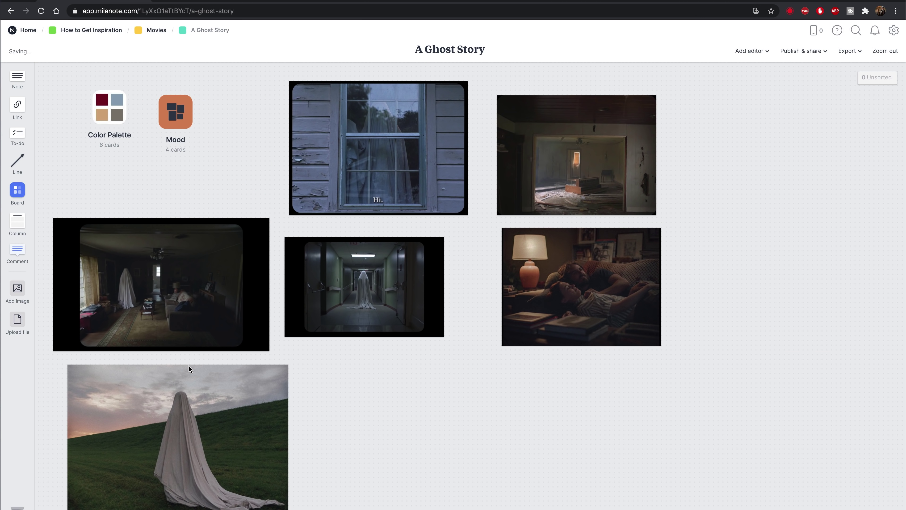
left_click_drag(198, 433, 179, 117)
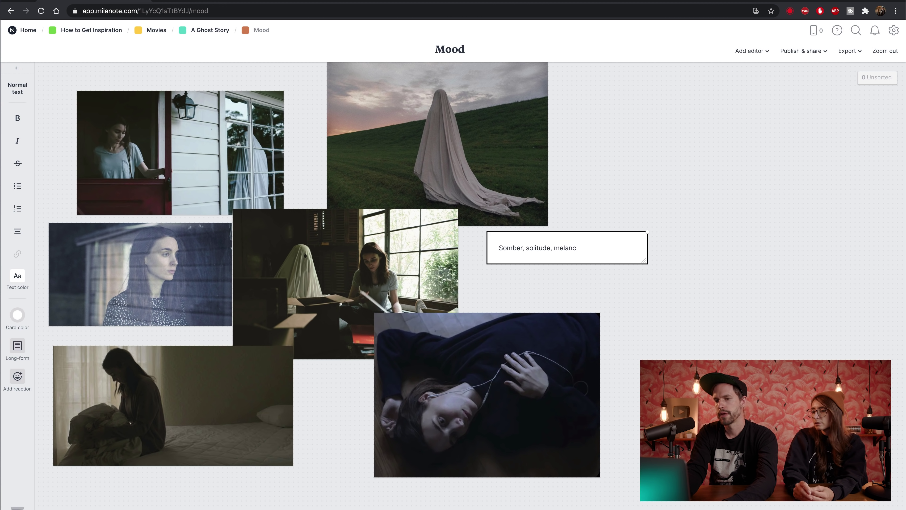
Complete the centred mood note so it reads "Somber, solitude, melancholic, pining, nostalgic, quiet".
type("holic, pining, nostalgic, quie")
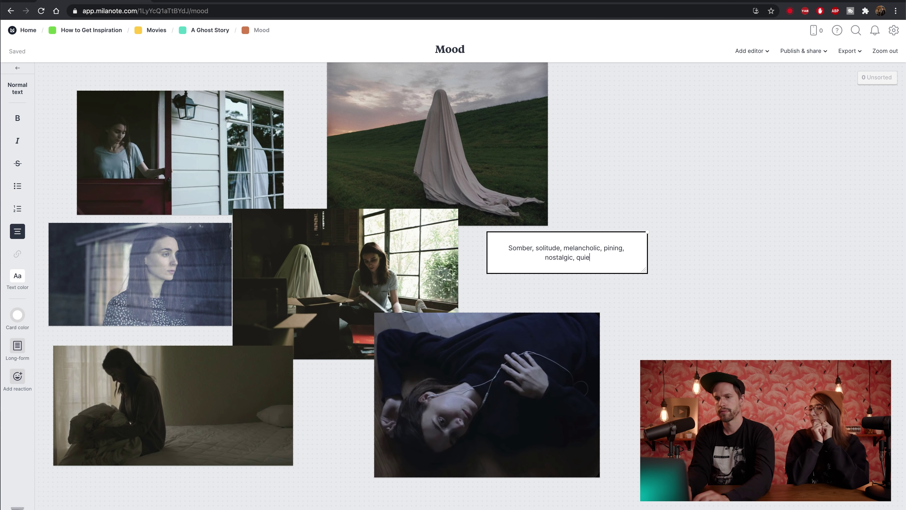
type("t")
left_click(588, 277)
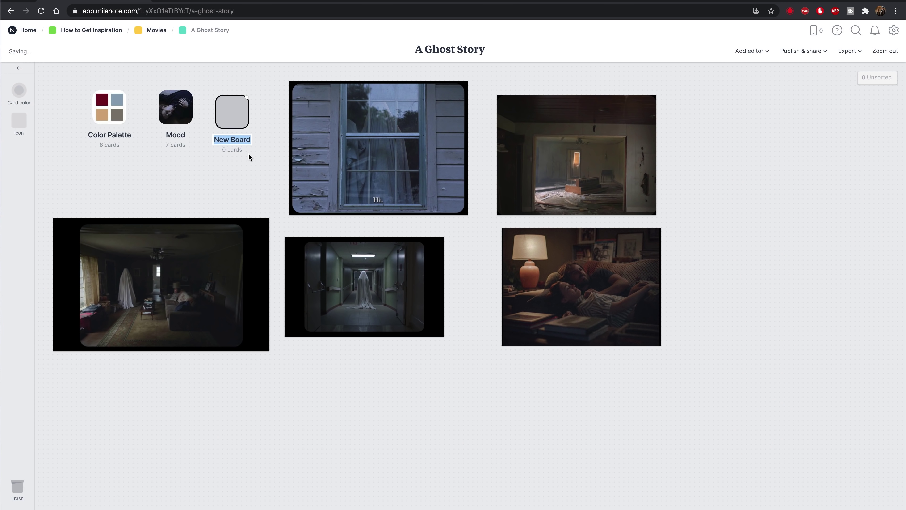
Name the new board beside Mood "Location" and open it.
type("Loca")
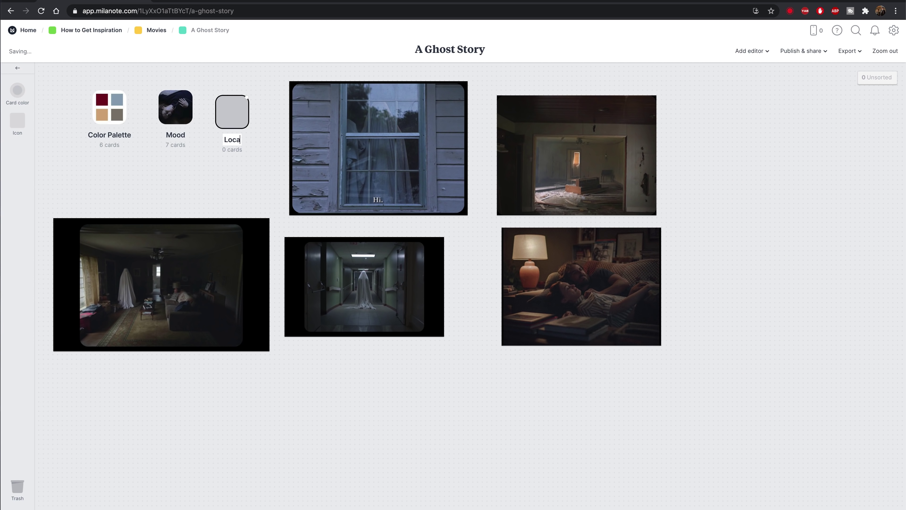
type("tion")
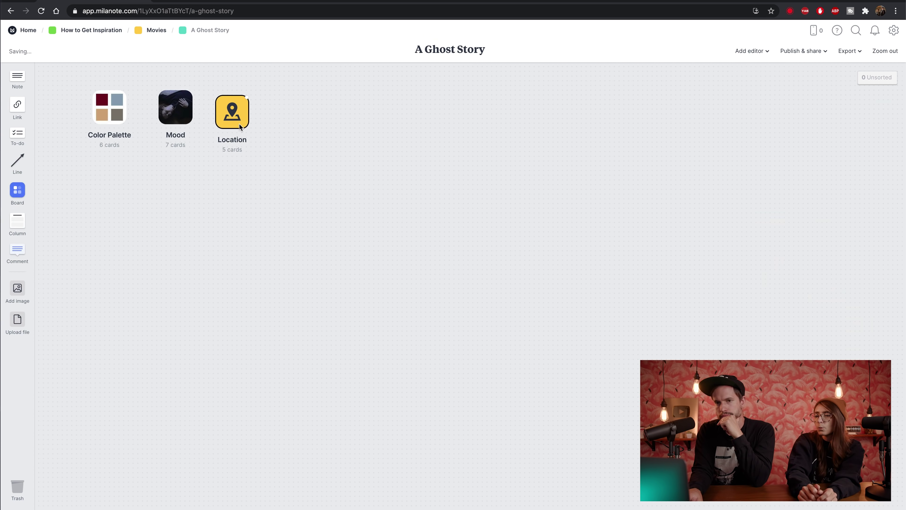
left_click(233, 112)
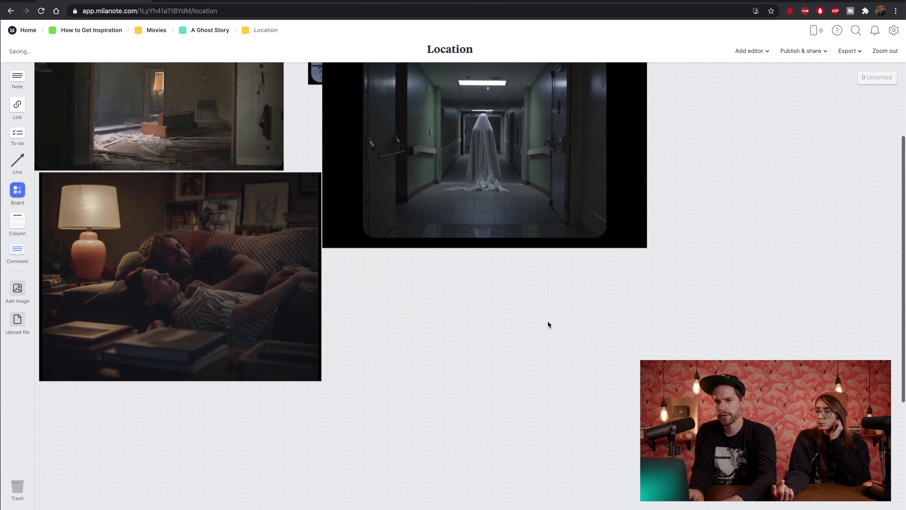
Shrink and rearrange the hallway and couch stills to make room on the Location board.
left_click_drag(546, 324, 769, 277)
left_click_drag(159, 173, 192, 154)
left_click_drag(317, 242, 274, 211)
left_click_drag(769, 277, 704, 226)
left_click_drag(526, 428, 575, 309)
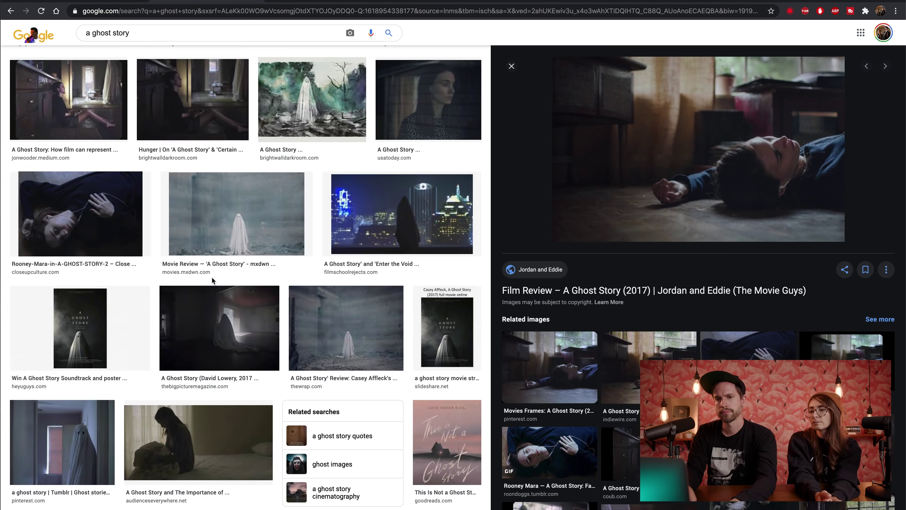
Copy the stills of the house at dusk and the ghost in the kitchen from the image results onto the Location board.
scroll(243, 285, "down", 5)
left_click(412, 71)
right_click(703, 263)
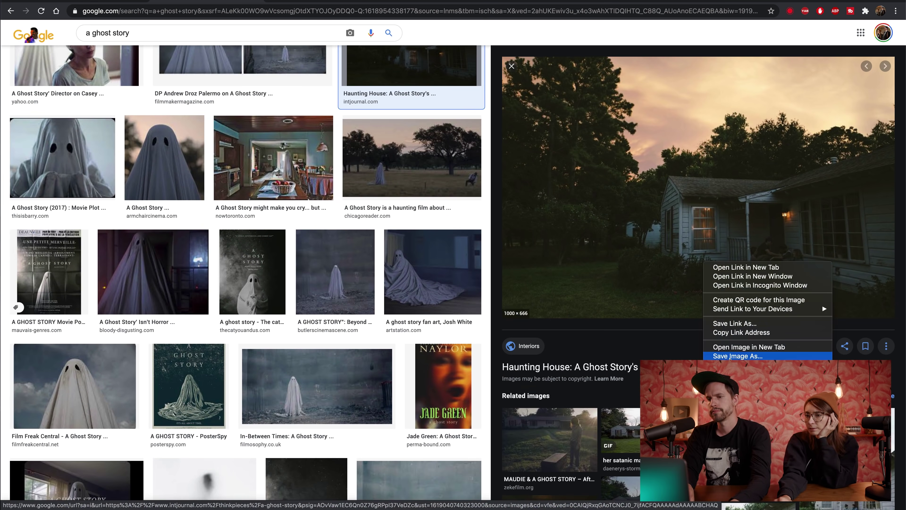
right_click(712, 143)
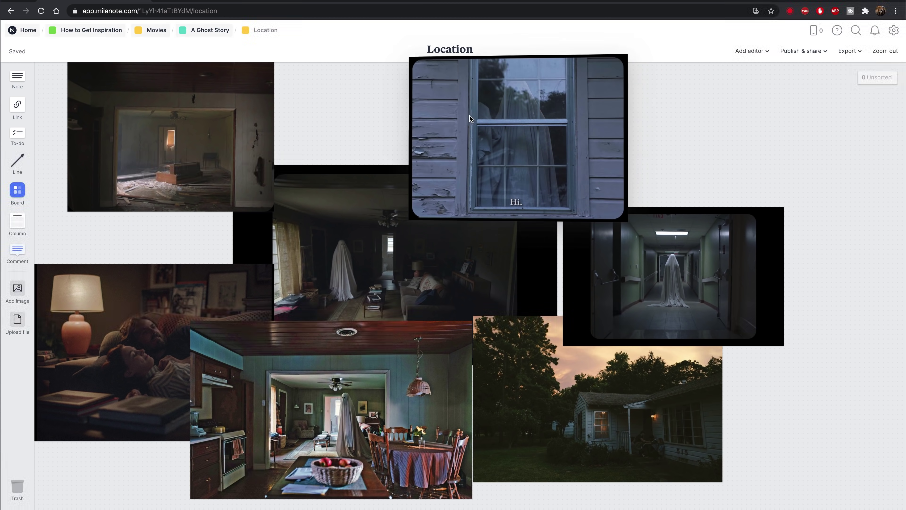
Position the "Hi." window still above the living room still and move the kitchen still directly beneath it.
left_click_drag(470, 115, 515, 152)
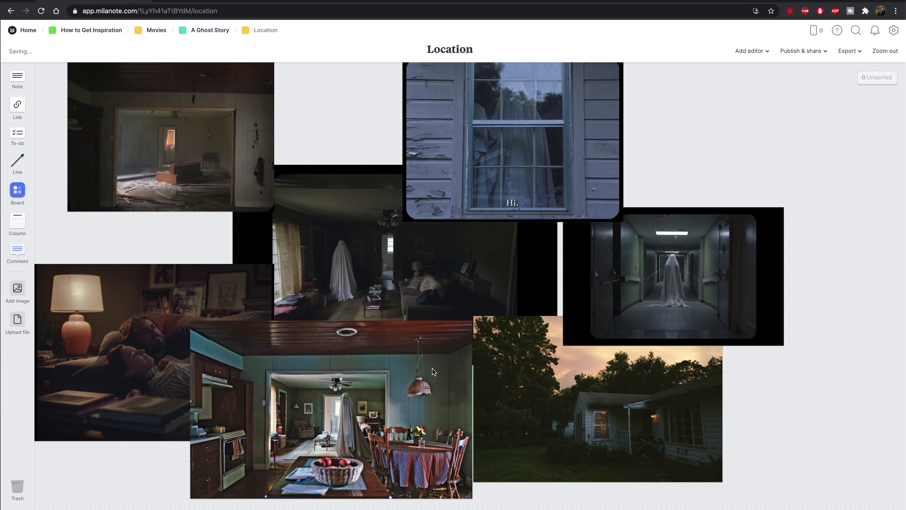
left_click_drag(405, 384, 415, 404)
scroll(415, 404, "down", 3)
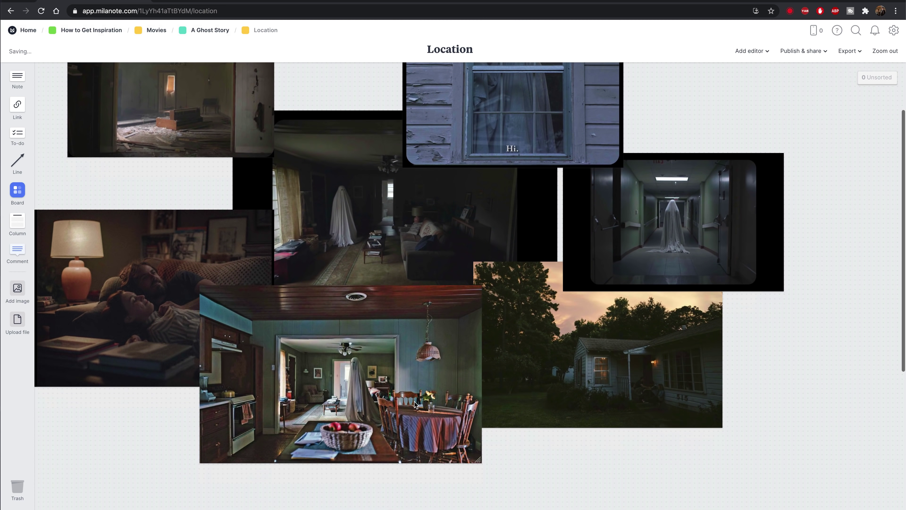
left_click_drag(392, 426, 419, 453)
scroll(165, 343, "up", 3)
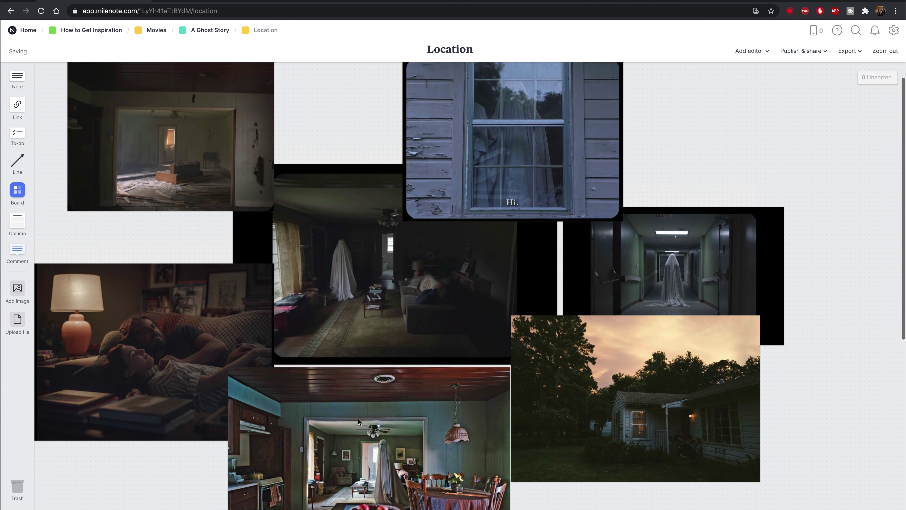
Shift the couch still up under the derelict room and stack the hallway still above the house still.
left_click_drag(165, 343, 142, 302)
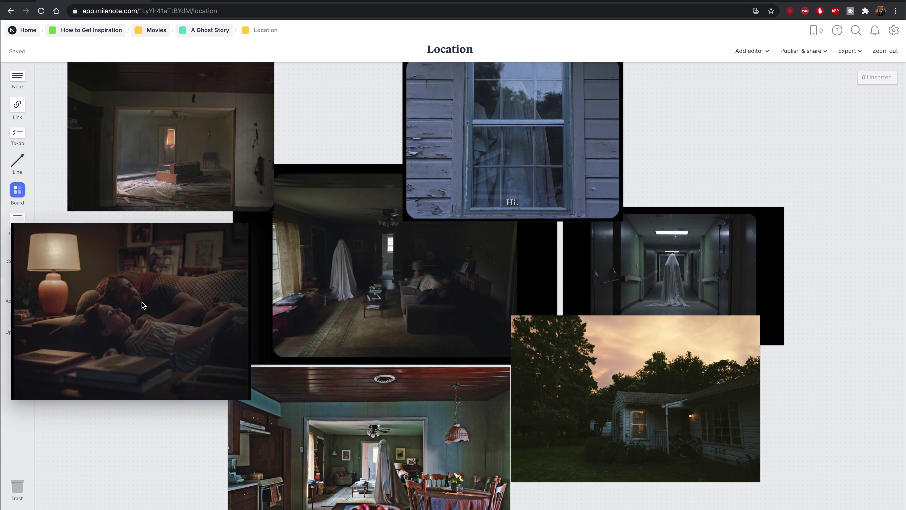
scroll(236, 357, "up", 2)
left_click_drag(657, 286, 694, 232)
left_click_drag(666, 407, 661, 378)
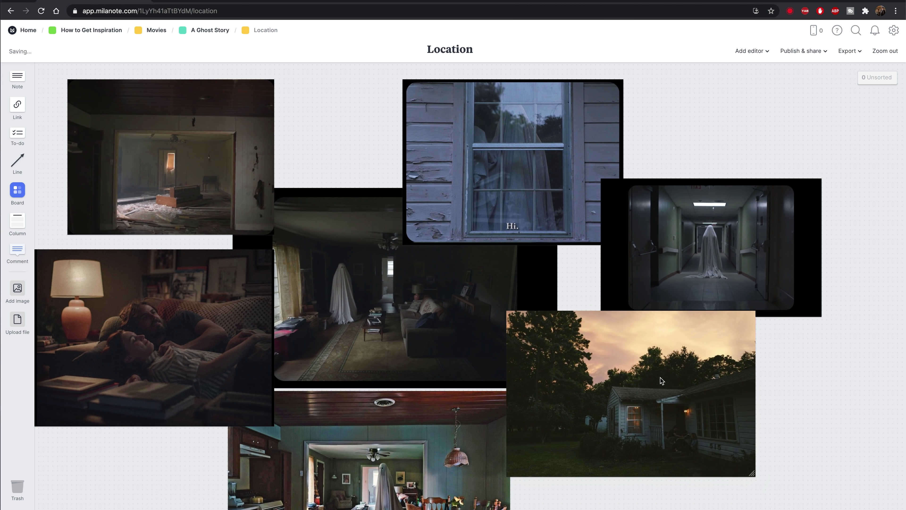
scroll(661, 378, "down", 2)
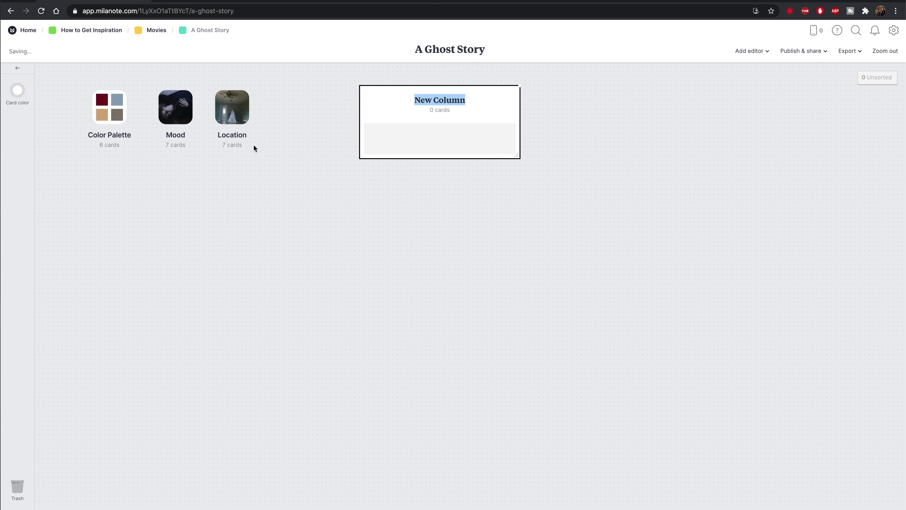
Move the Color Palette, Mood and Location boards into the new column and title it "A Ghost Story Shoot".
left_click_drag(253, 146, 446, 135)
double_click(452, 103)
type("A Ghost Story Shoot")
left_click(574, 381)
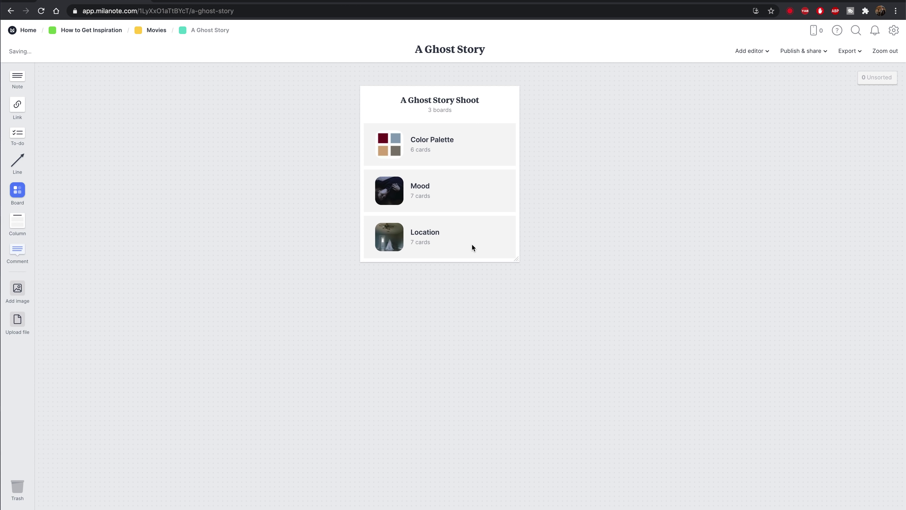
Add a to-do list below the column with the tasks "Find model", "Get location", "Pack gear" and "Wardrobe".
left_click_drag(77, 145, 373, 286)
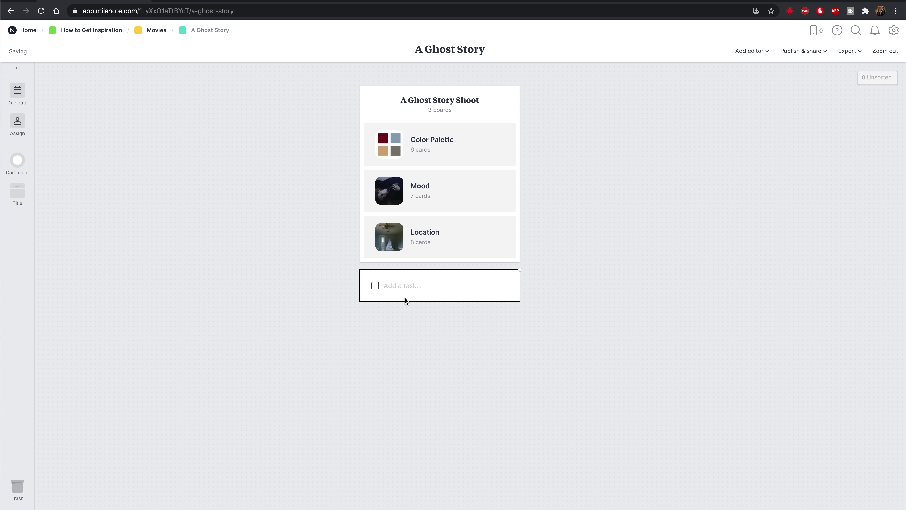
type("Find model")
key("Return")
type("Get location")
key("Return")
type("Pack ge")
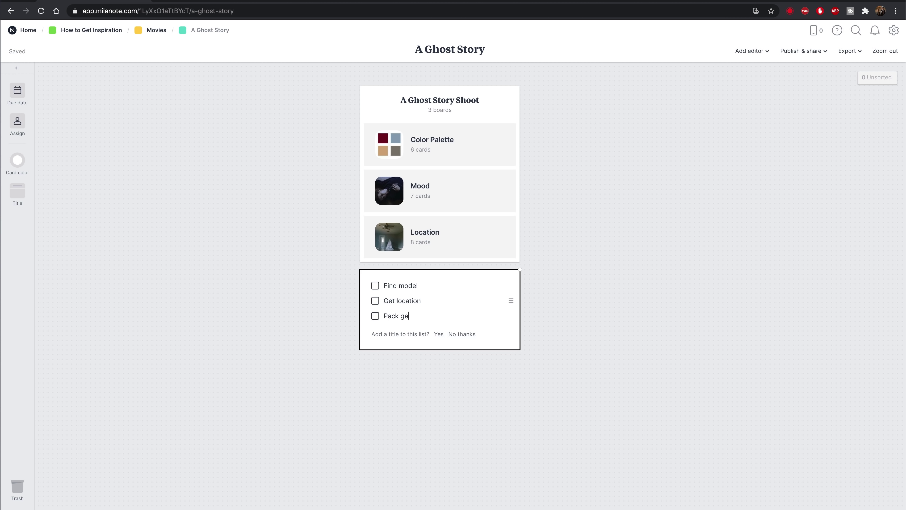
type("ar")
key("Return")
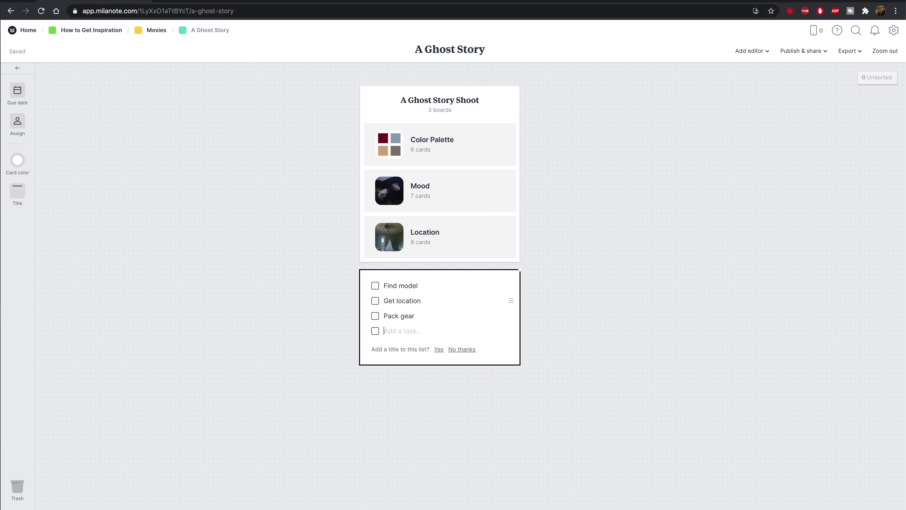
type("Wardrobe")
Add the title "To-Do" to the task list.
left_click(444, 348)
type("To-Do")
left_click(289, 411)
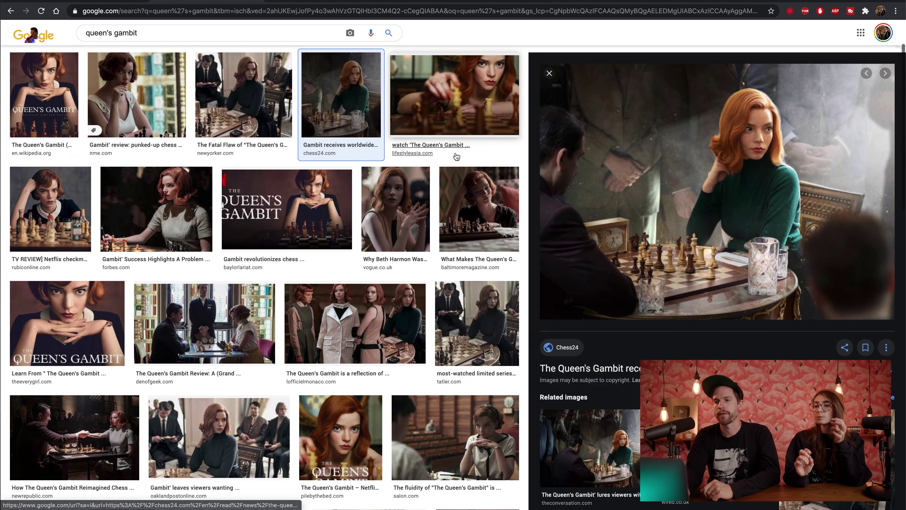
Copy the green-sweater chess still from the Google image results onto Milanote's TV board, placing it below left of the QUEEN'S GAMBIT title and enlarging it.
right_click(767, 197)
left_click(796, 296)
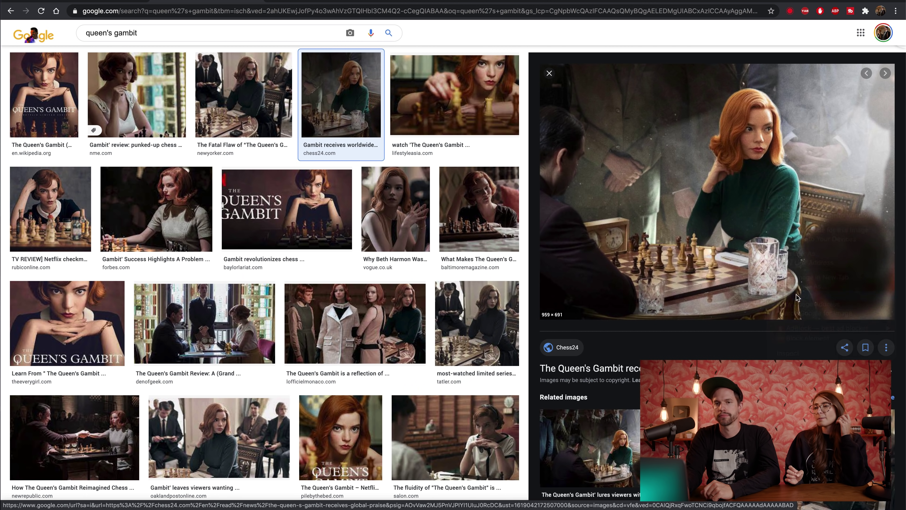
left_click(102, 1)
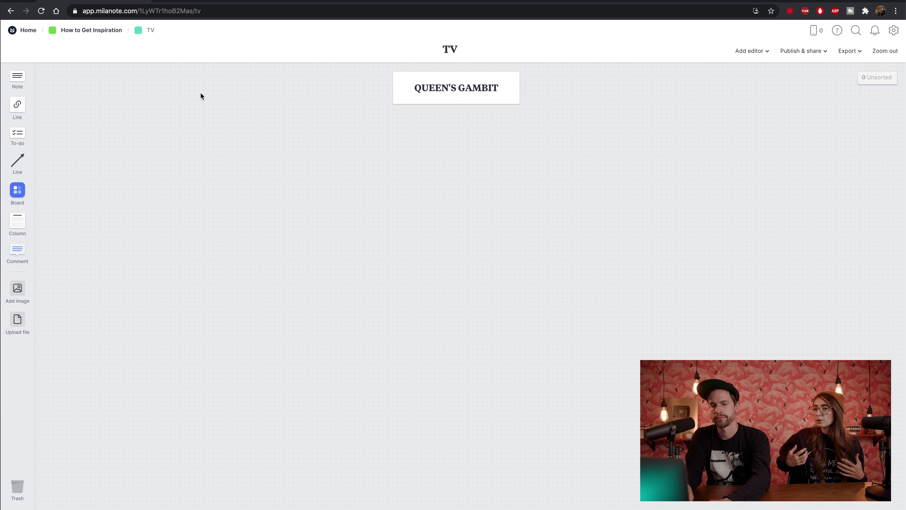
key("super+v")
left_click_drag(791, 168, 108, 175)
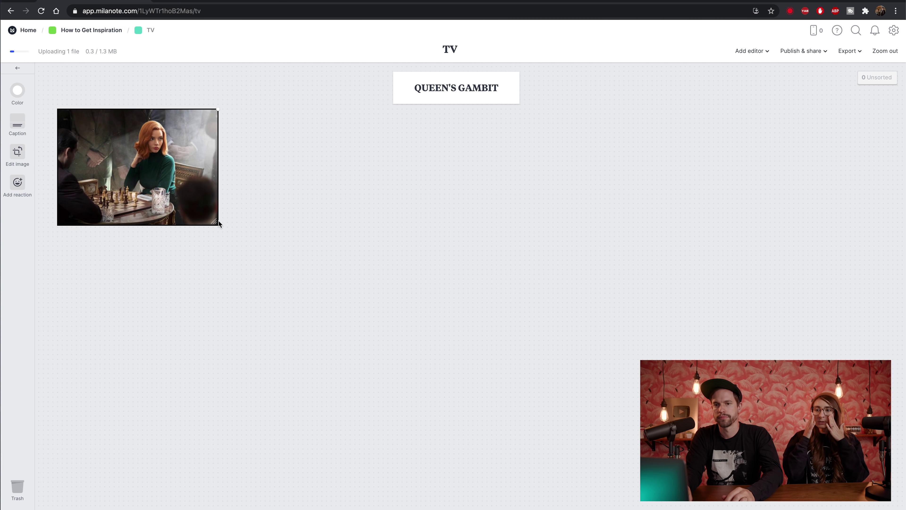
left_click(231, 232)
left_click_drag(219, 222, 285, 257)
Return to the Google image results and copy The Guardian's still of two players facing off beneath the pink US Open sign.
key("ctrl+shift+Tab")
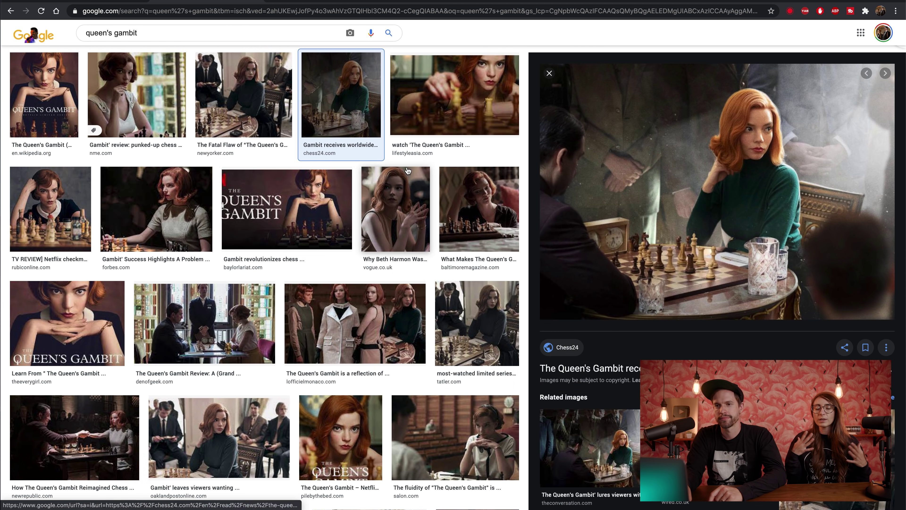
scroll(303, 200, "up", 3)
left_click(309, 172)
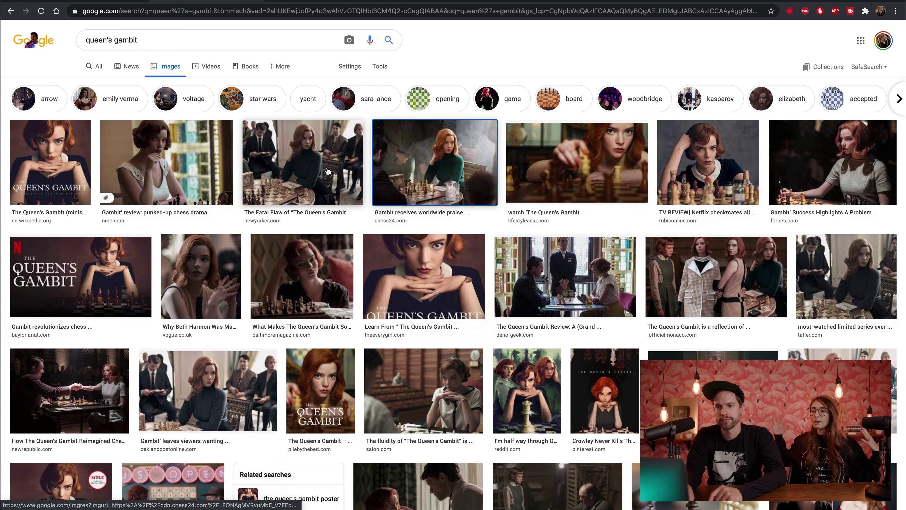
scroll(328, 172, "down", 3)
scroll(327, 172, "down", 3)
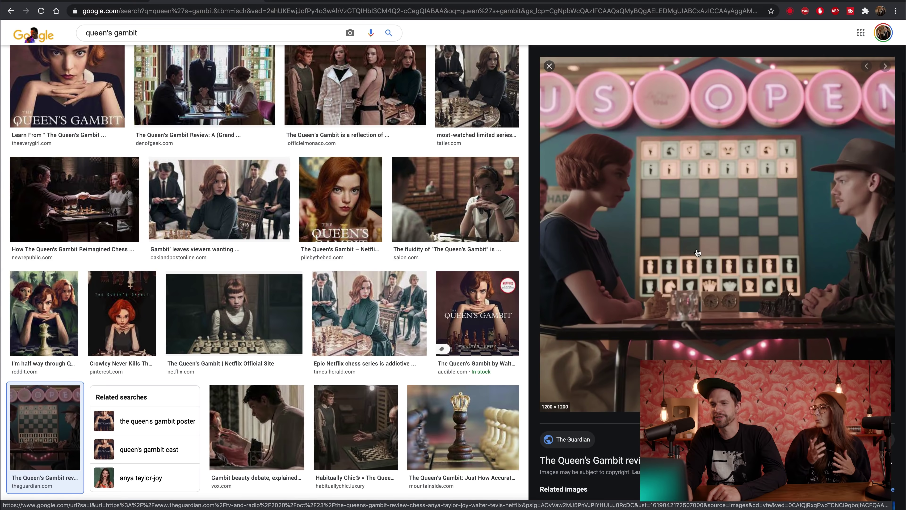
right_click(697, 248)
left_click(725, 352)
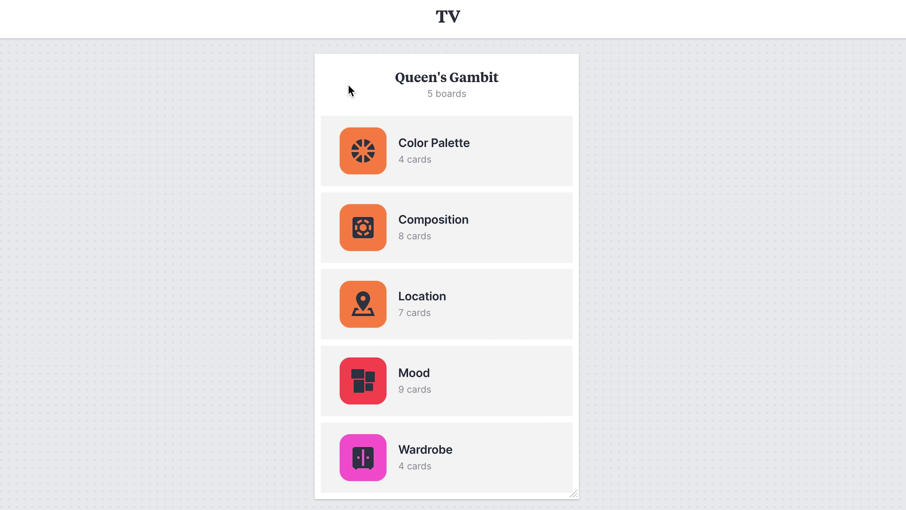
Look through the Color Palette, Composition, Location, Mood and Wardrobe boards in Milanote's Queen's Gambit column.
left_click(371, 155)
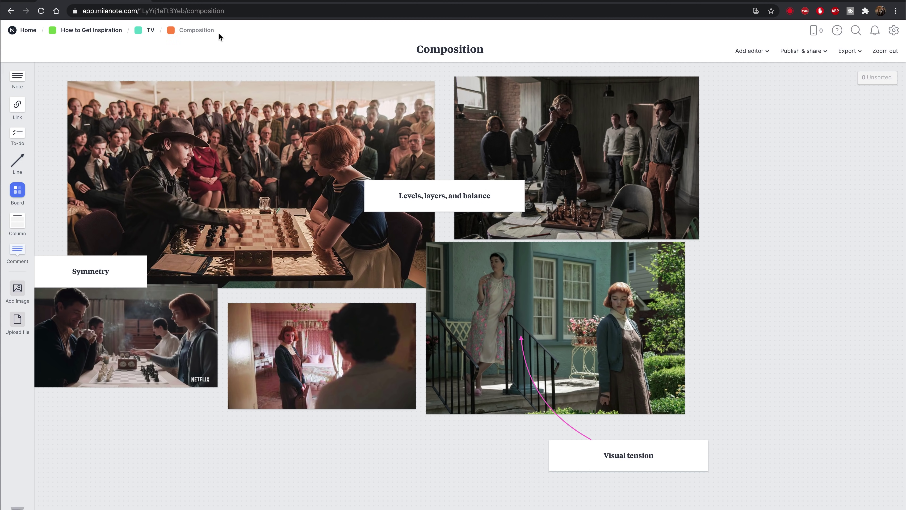
left_click(150, 30)
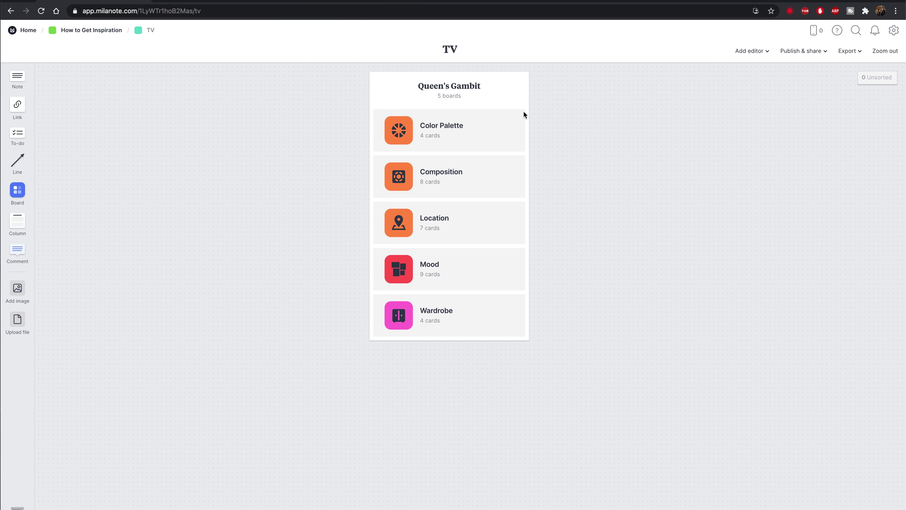
left_click(414, 220)
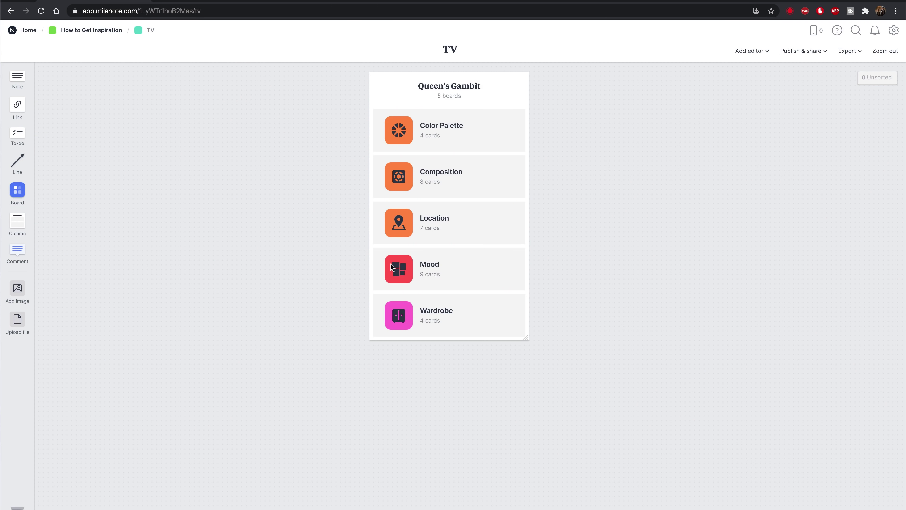
left_click(392, 267)
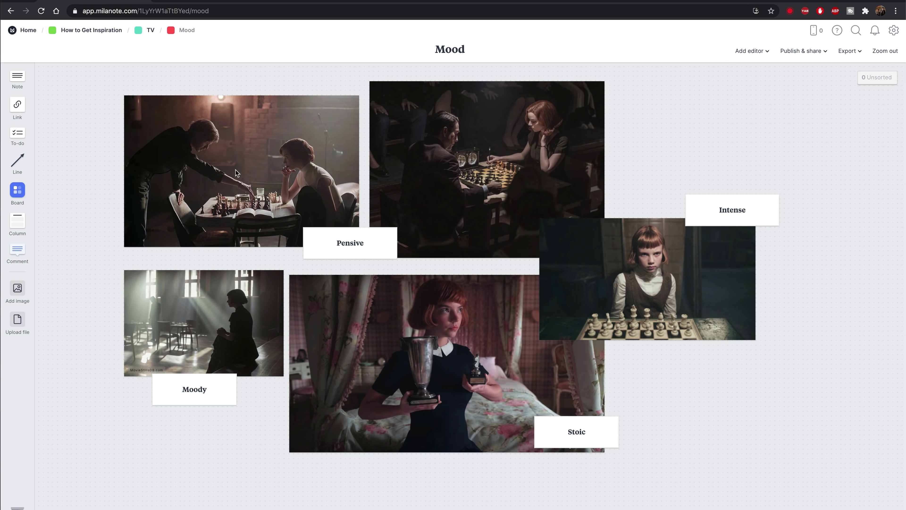
left_click(150, 31)
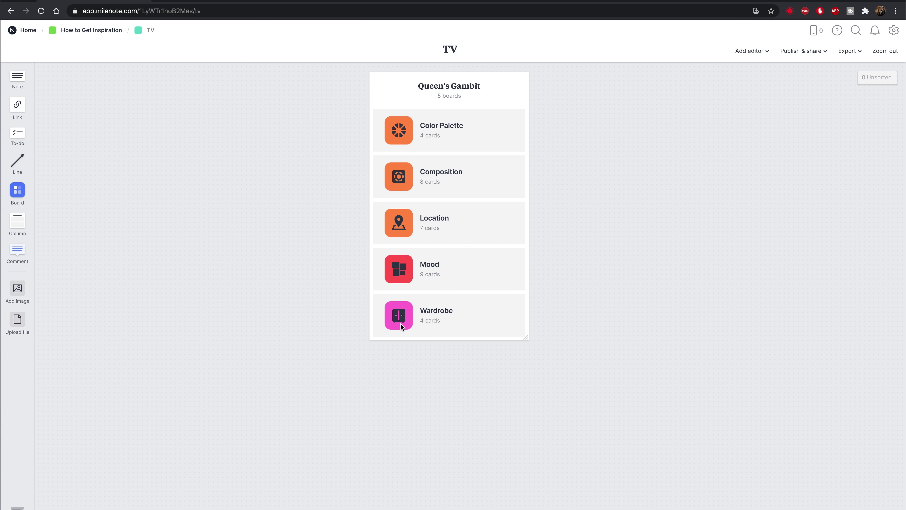
left_click(401, 323)
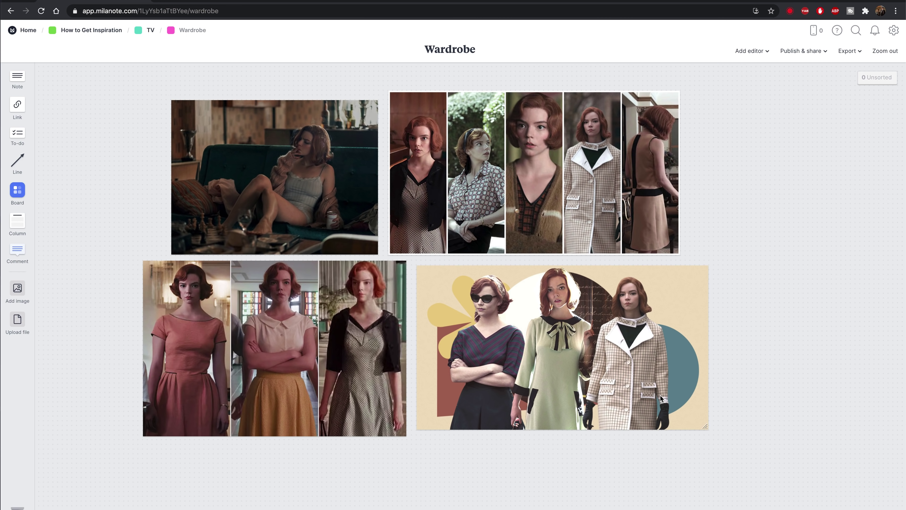